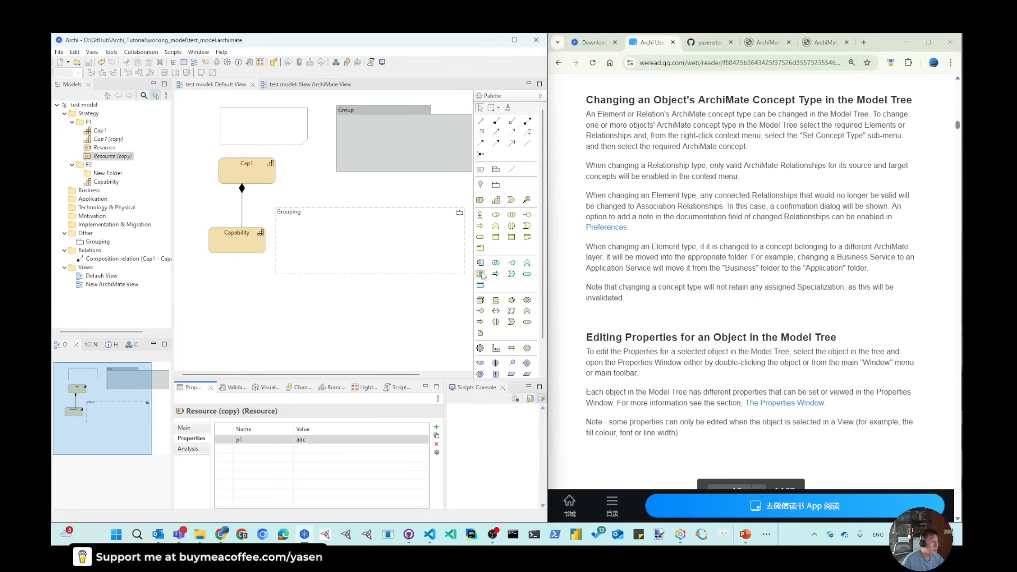
# Step: Add an Application Component and an Application Service to the Default View, in the empty area below the Grouping
pyautogui.click(479, 263)
pyautogui.click(311, 318)
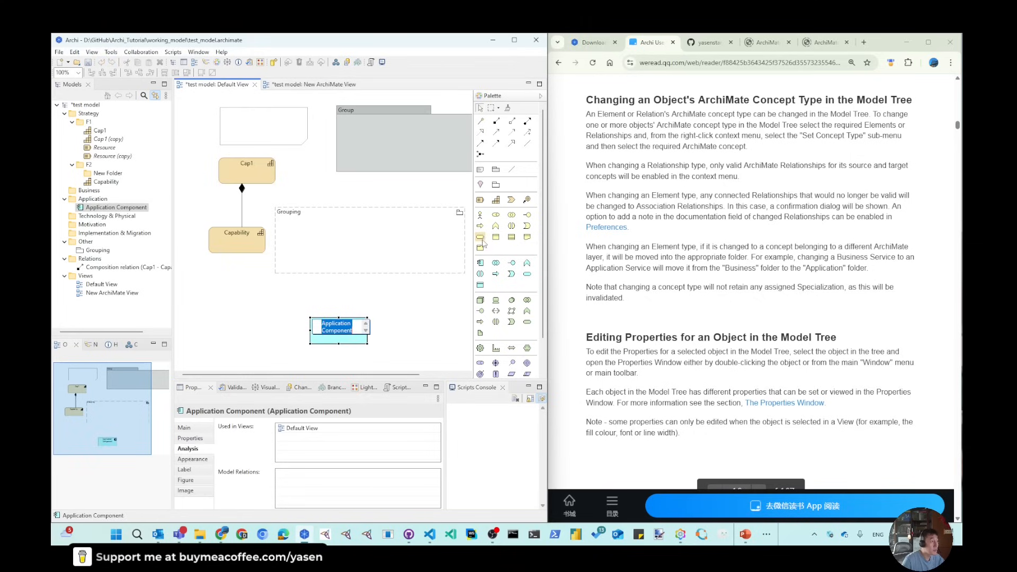
pyautogui.click(527, 274)
pyautogui.click(243, 287)
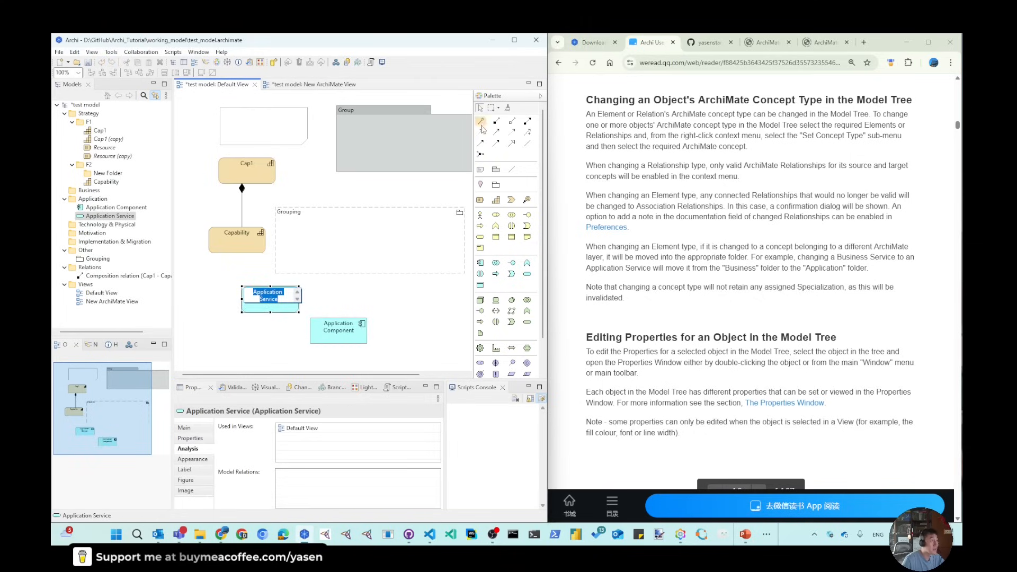
# Step: Connect the Application Component to the Application Service with a Realizes relation, and move the service directly above the component
pyautogui.click(480, 122)
pyautogui.click(327, 338)
pyautogui.click(286, 307)
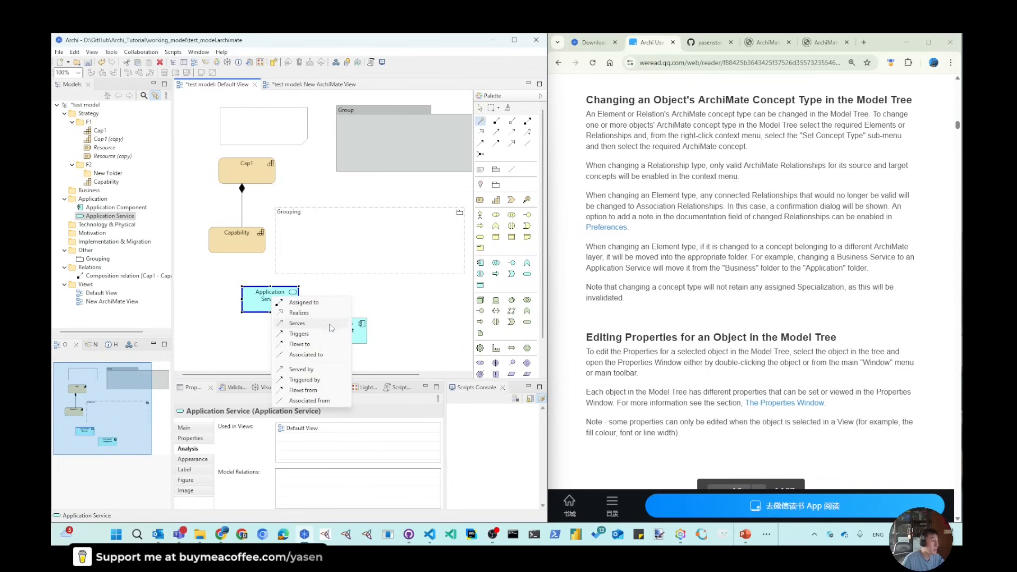
pyautogui.click(311, 316)
pyautogui.moveTo(277, 291); pyautogui.dragTo(347, 283)
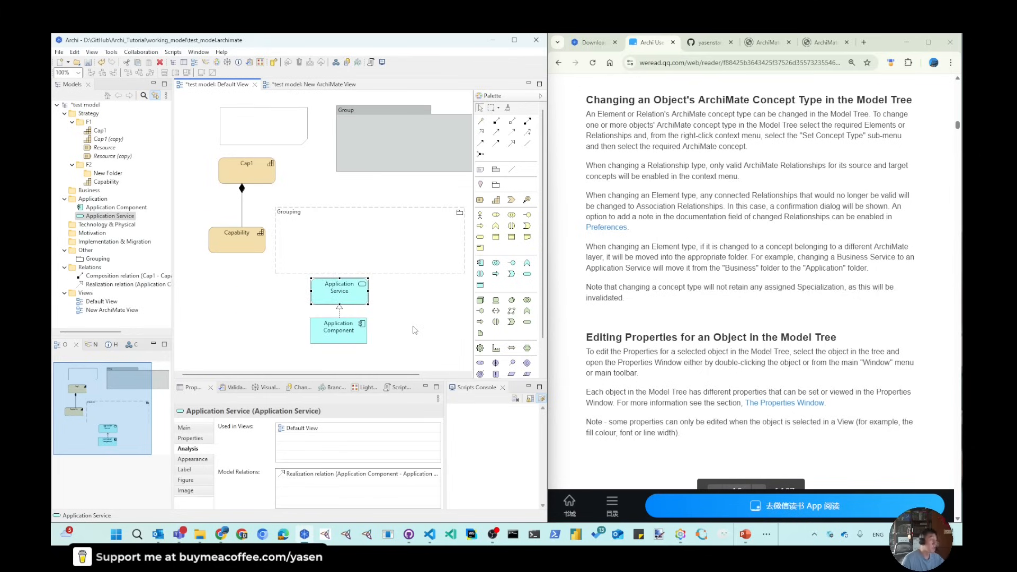
# Step: Connect the Application Service to Capability with a Realizes relation, and move the service directly below Capability
pyautogui.click(481, 121)
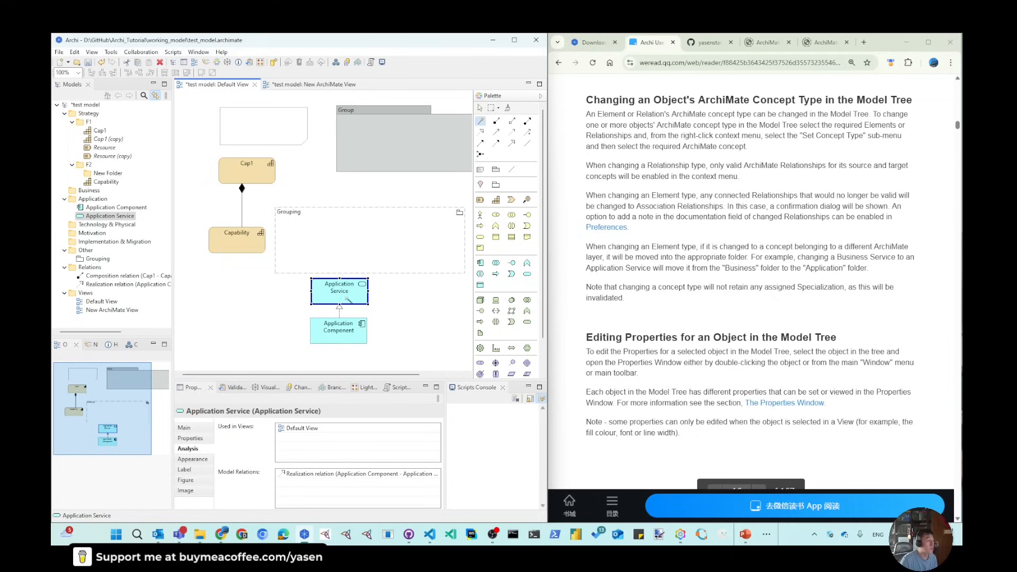
pyautogui.click(348, 300)
pyautogui.click(233, 242)
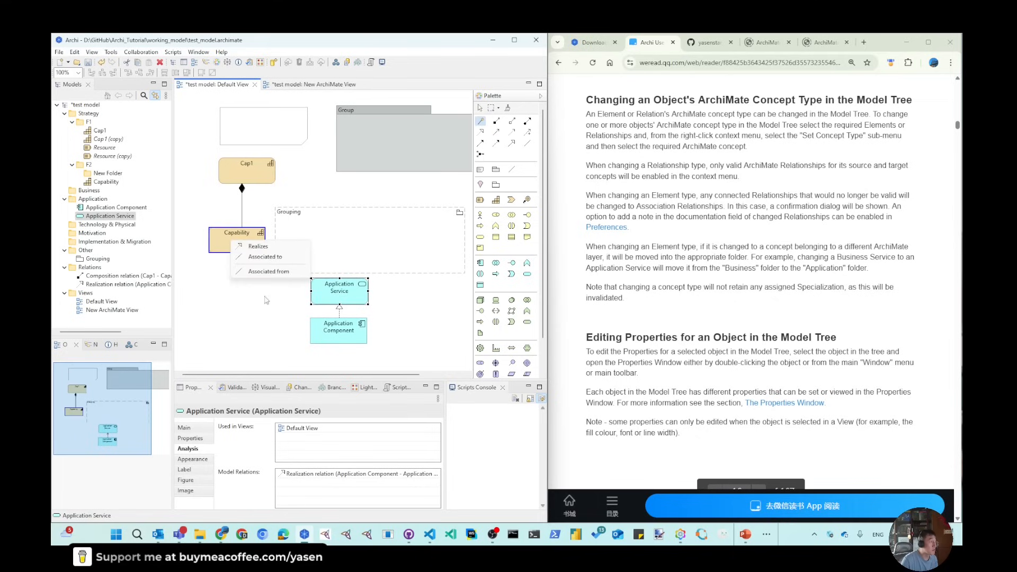
pyautogui.click(251, 247)
pyautogui.moveTo(349, 302); pyautogui.dragTo(246, 302)
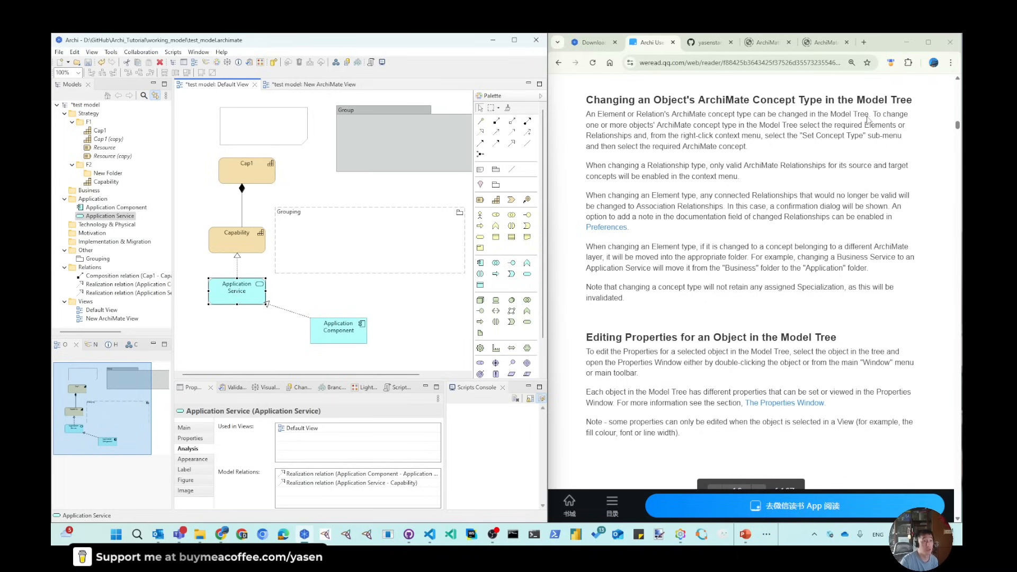
# Step: Change the concept type of Cap1 (copy) in folder F1 to Value Stream and show its main properties
pyautogui.click(109, 140)
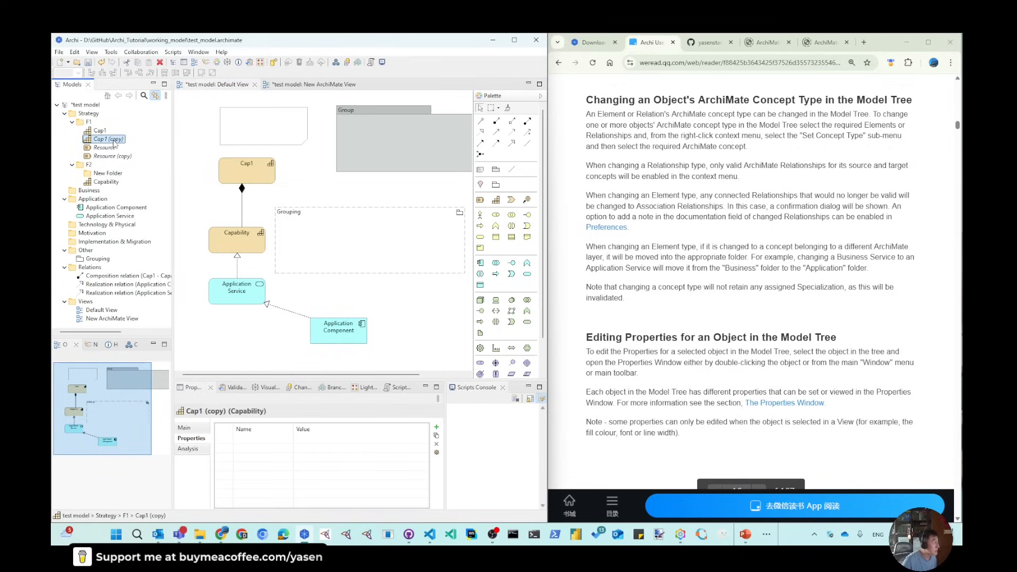
pyautogui.rightClick(114, 142)
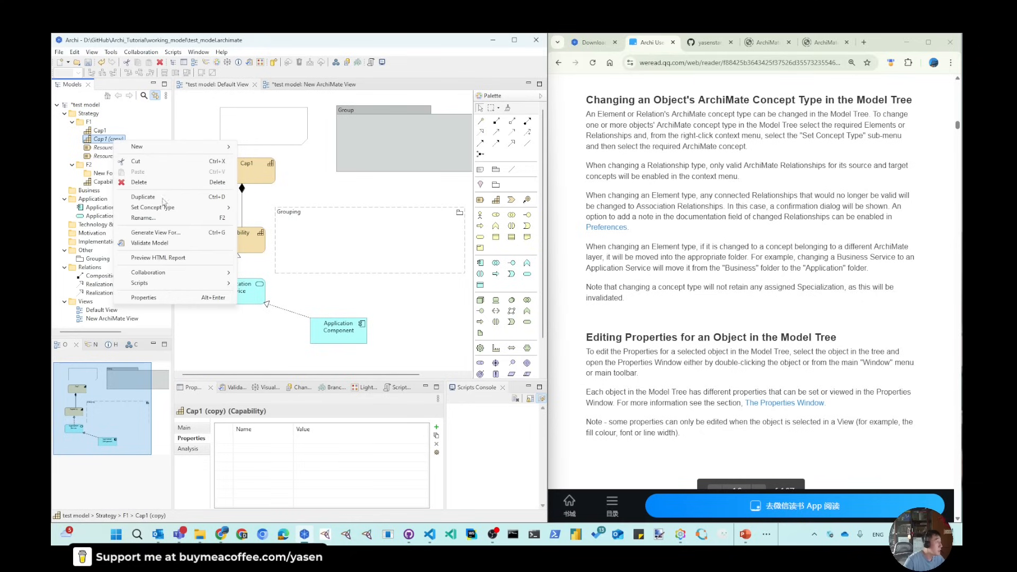
pyautogui.moveTo(167, 212)
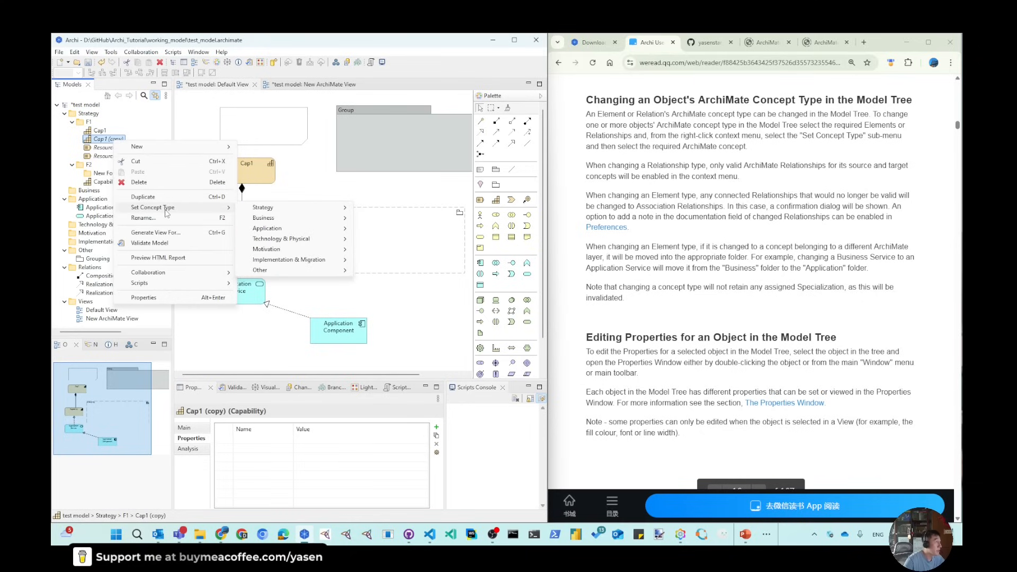
pyautogui.moveTo(298, 210)
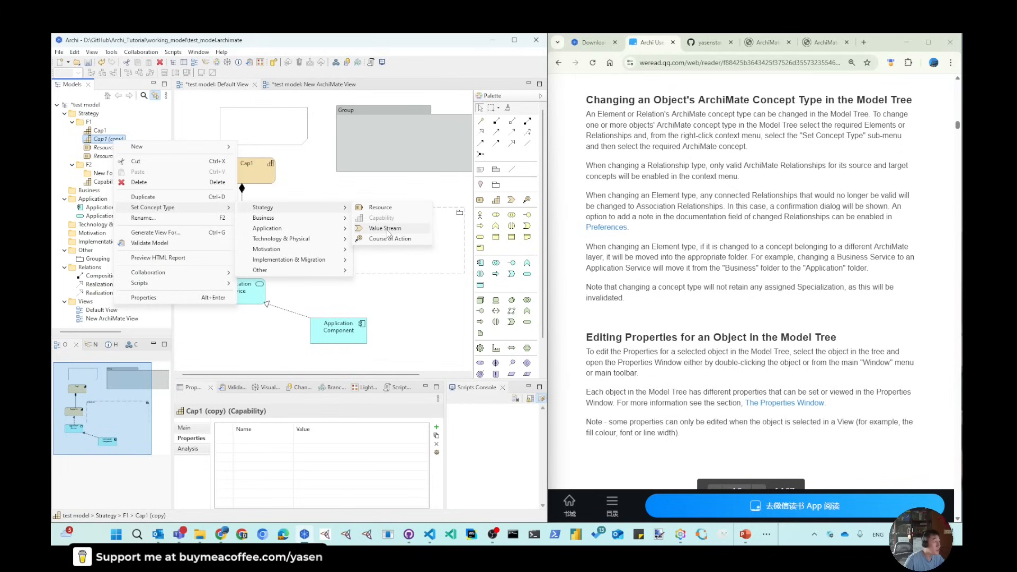
pyautogui.click(386, 229)
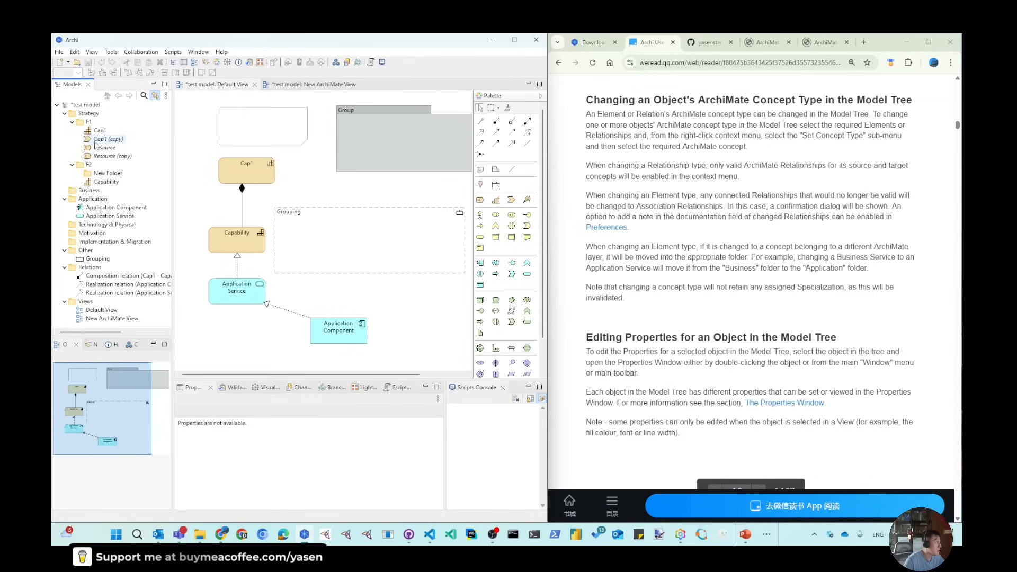
pyautogui.click(102, 140)
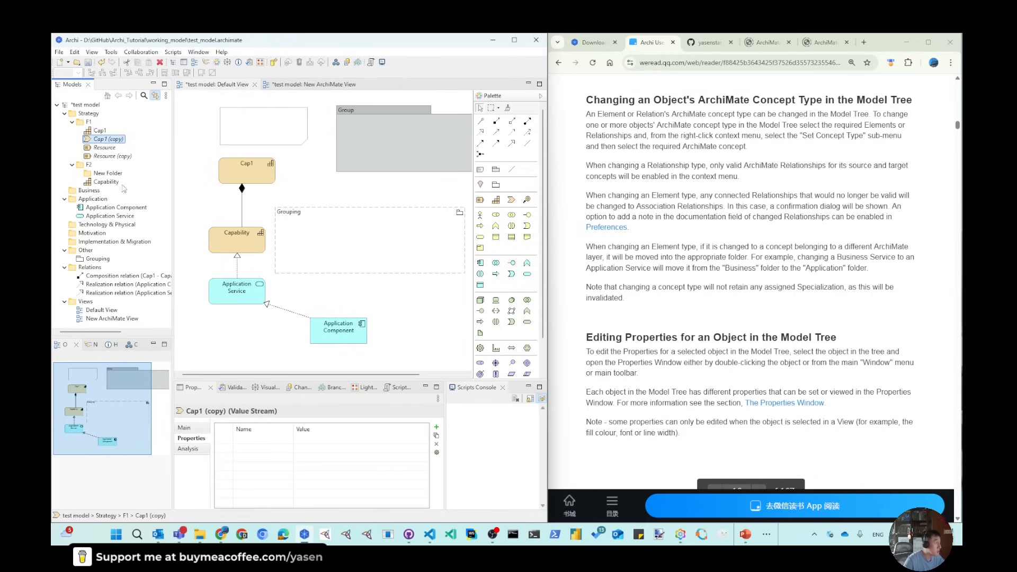
pyautogui.click(184, 428)
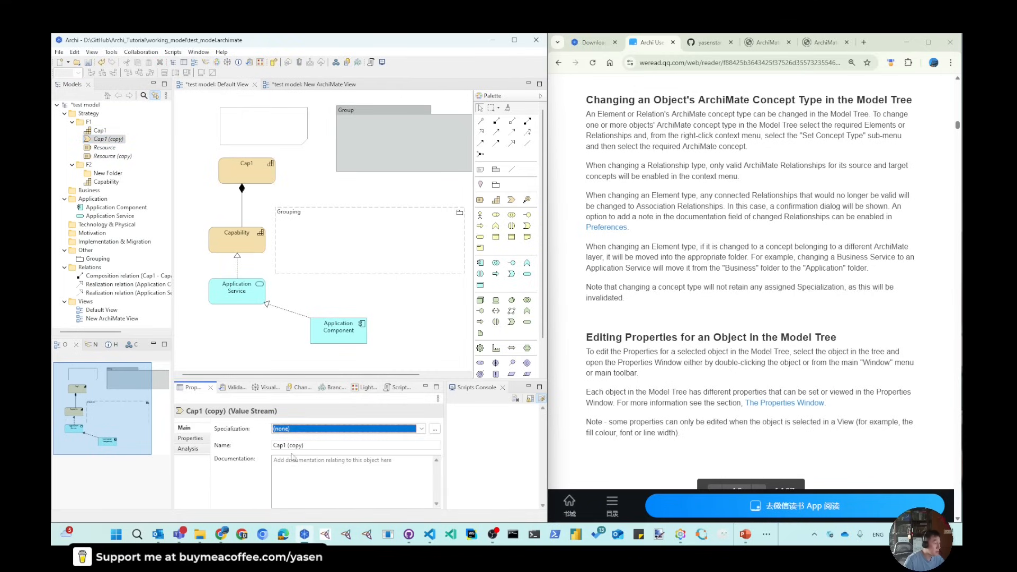
# Step: Change the concept type of Resource (copy) to the Strategy type Course of Action, checking its documentation and custom properties before and after
pyautogui.click(108, 157)
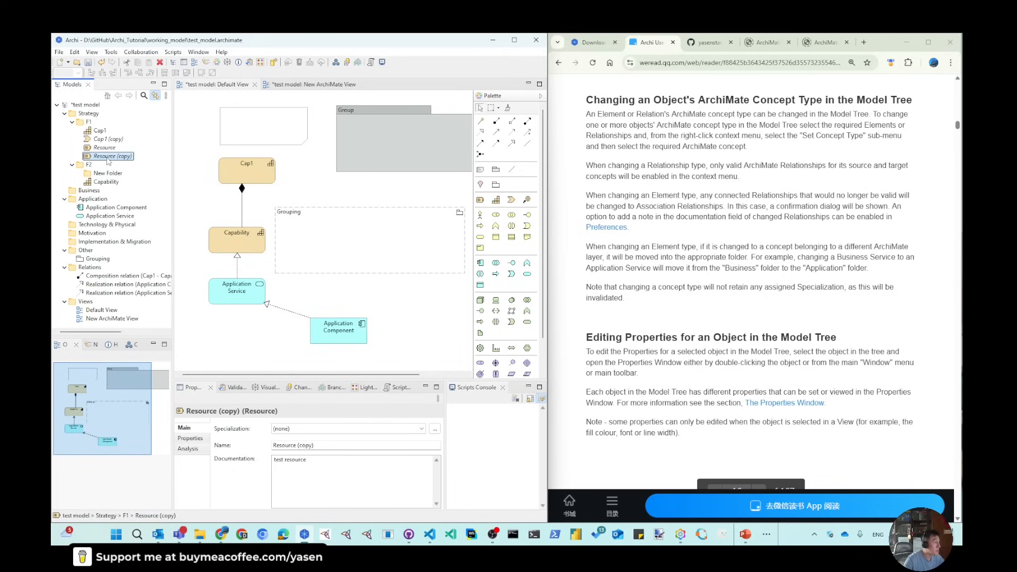
pyautogui.click(192, 440)
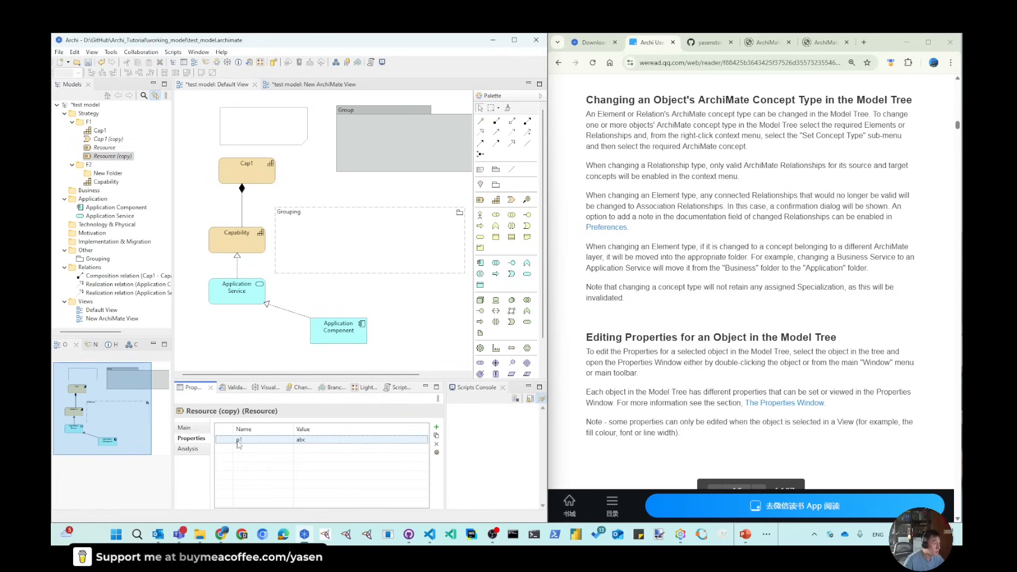
pyautogui.click(190, 429)
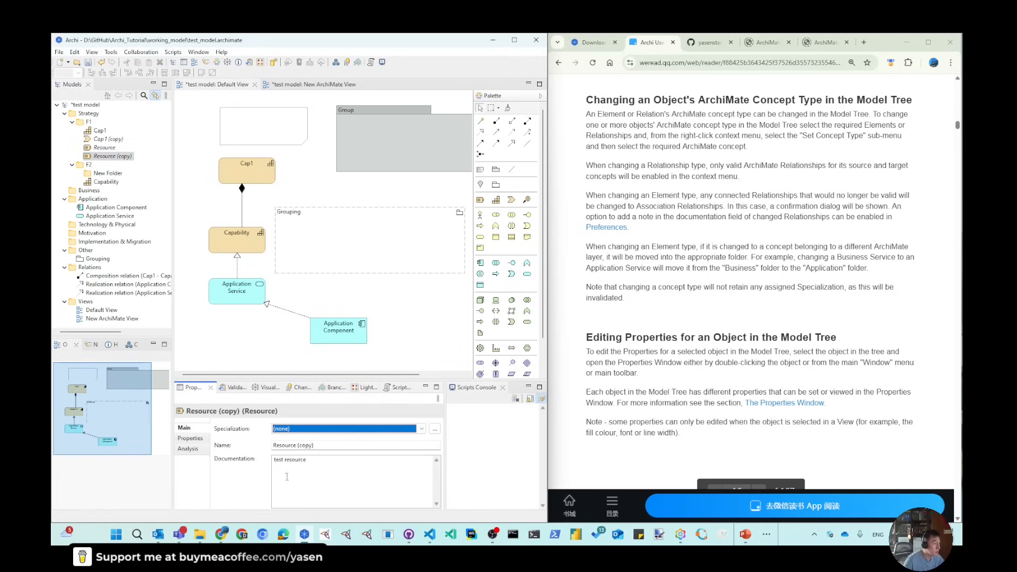
pyautogui.rightClick(114, 156)
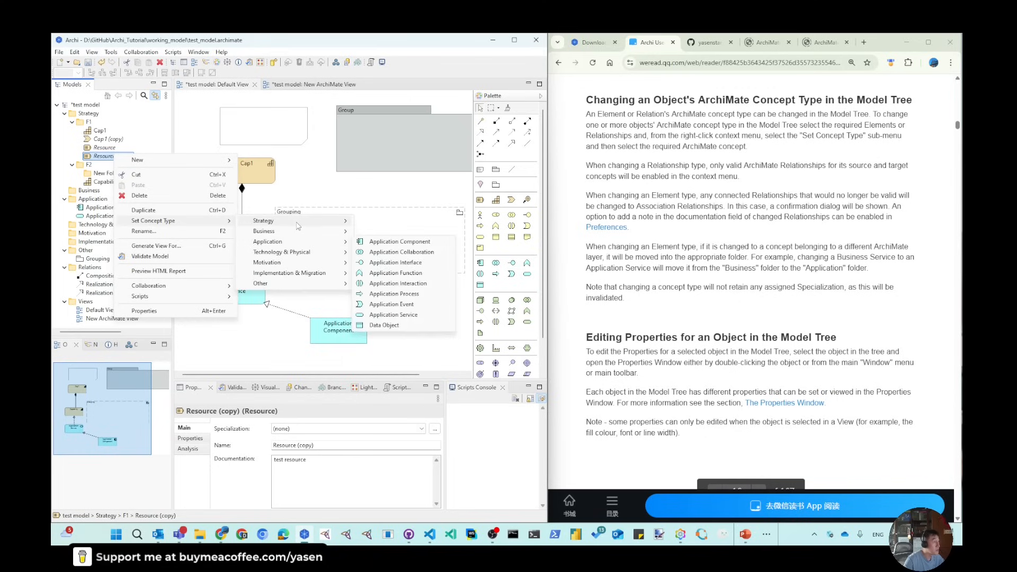
pyautogui.moveTo(318, 221)
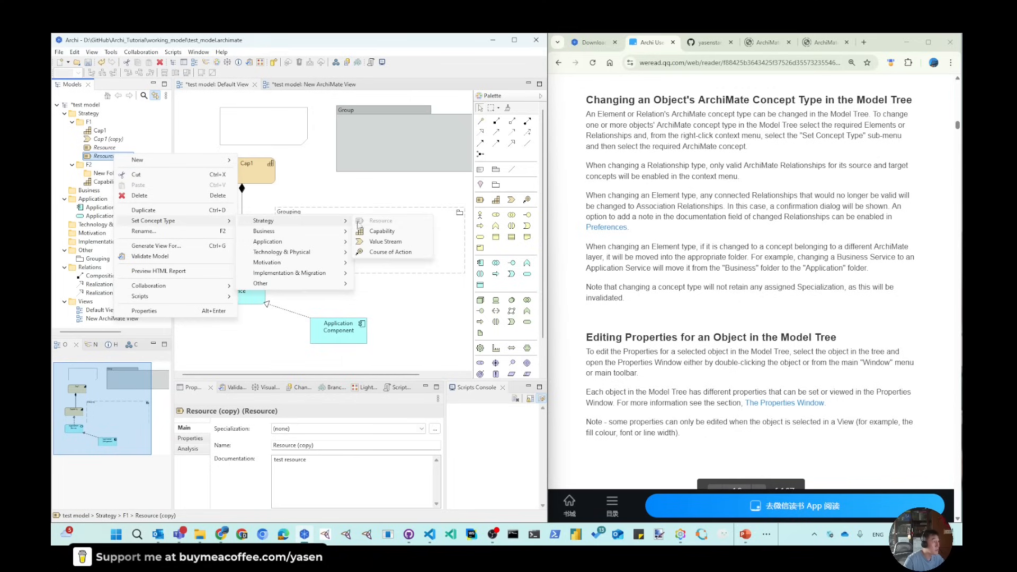
pyautogui.click(386, 252)
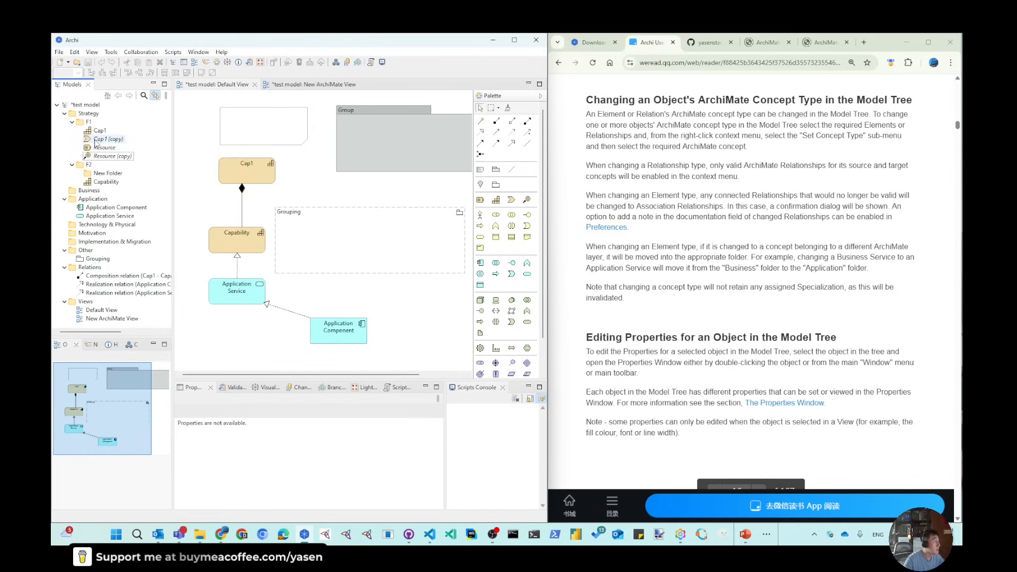
pyautogui.click(106, 156)
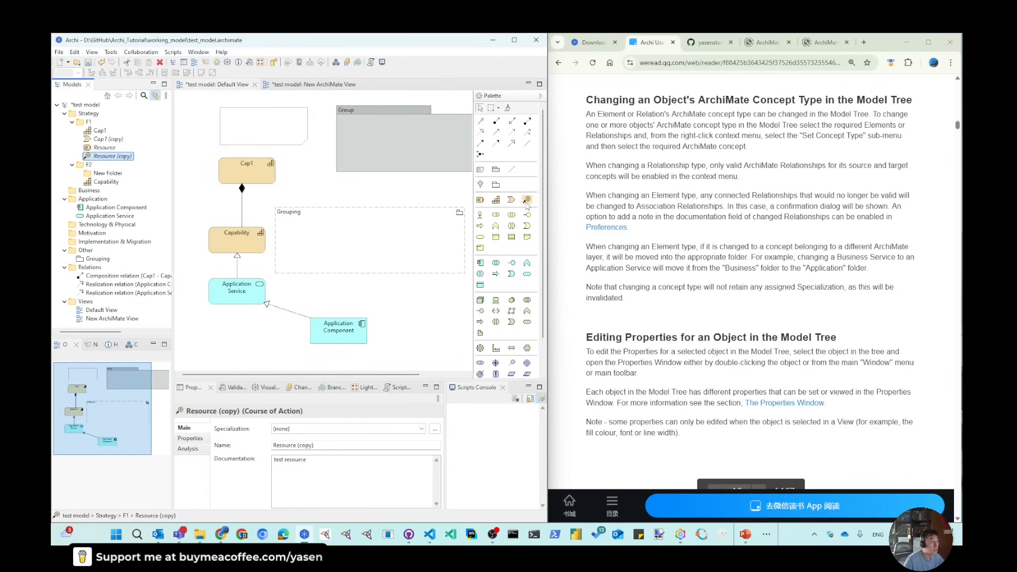
pyautogui.moveTo(312, 460); pyautogui.dragTo(253, 457)
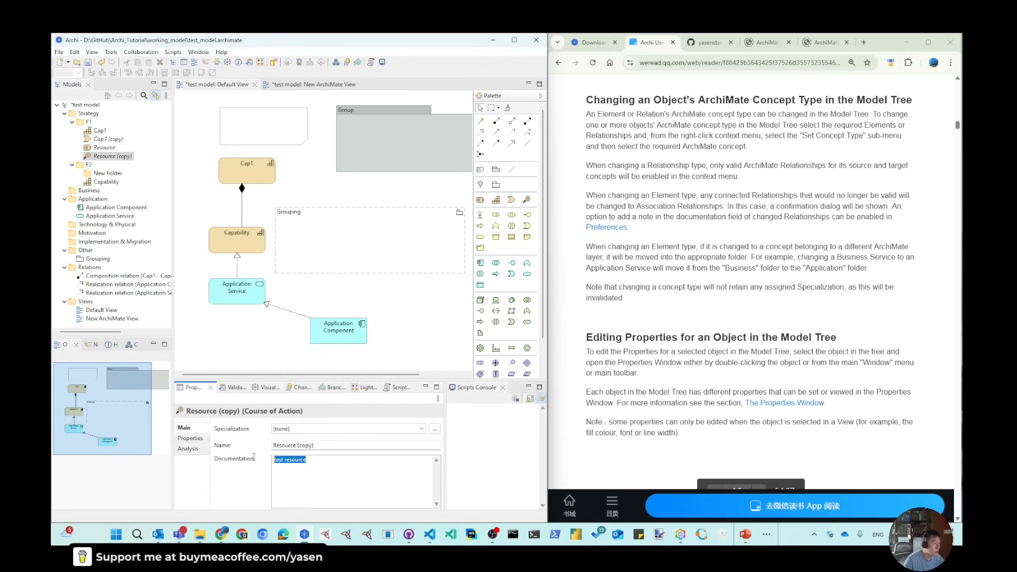
pyautogui.click(190, 438)
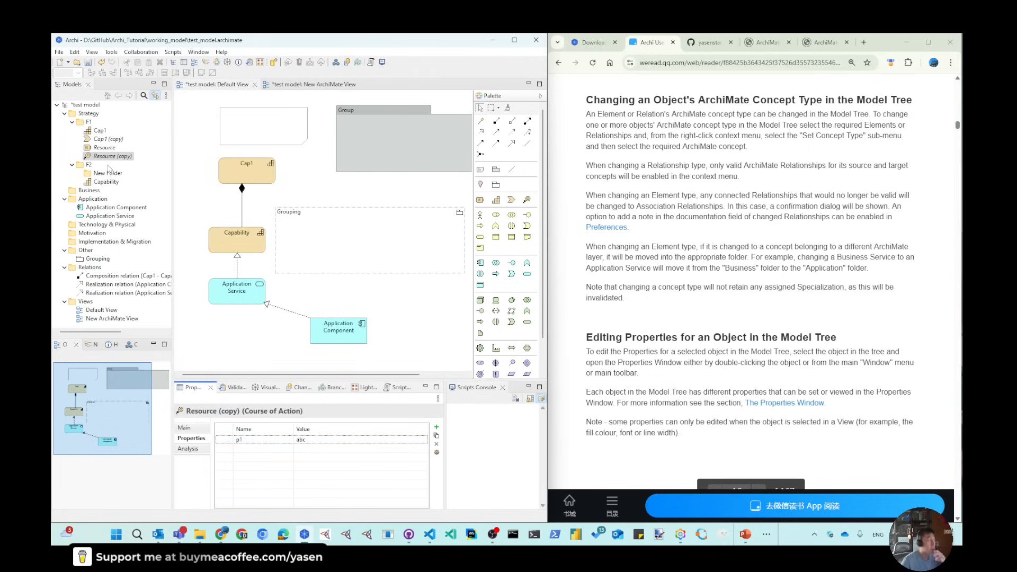
# Step: Change the concept type of Resource (copy) to the Motivation type Requirement and select the element in the Motivation folder
pyautogui.click(101, 157)
pyautogui.rightClick(100, 159)
pyautogui.moveTo(192, 172)
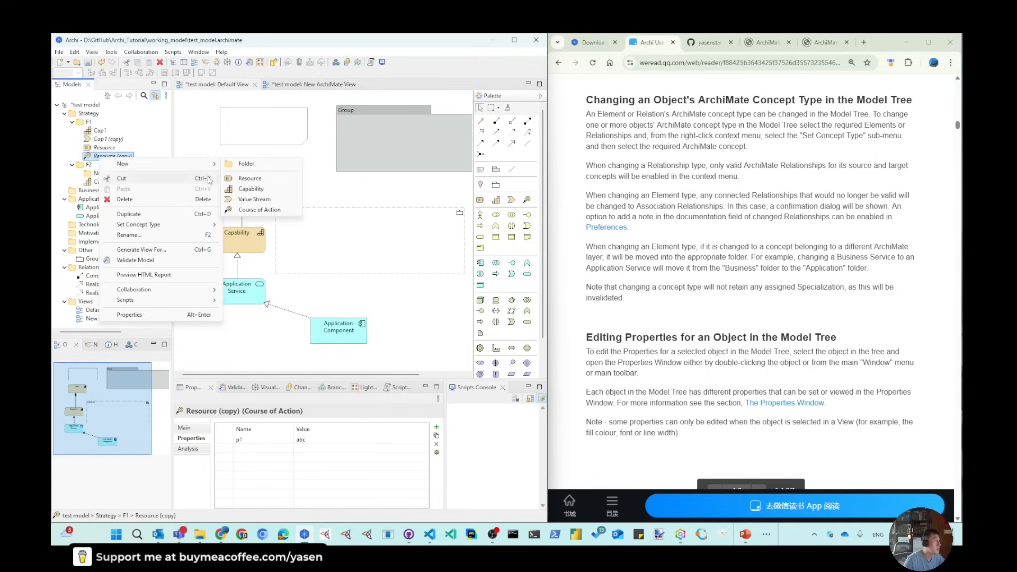
pyautogui.moveTo(192, 229)
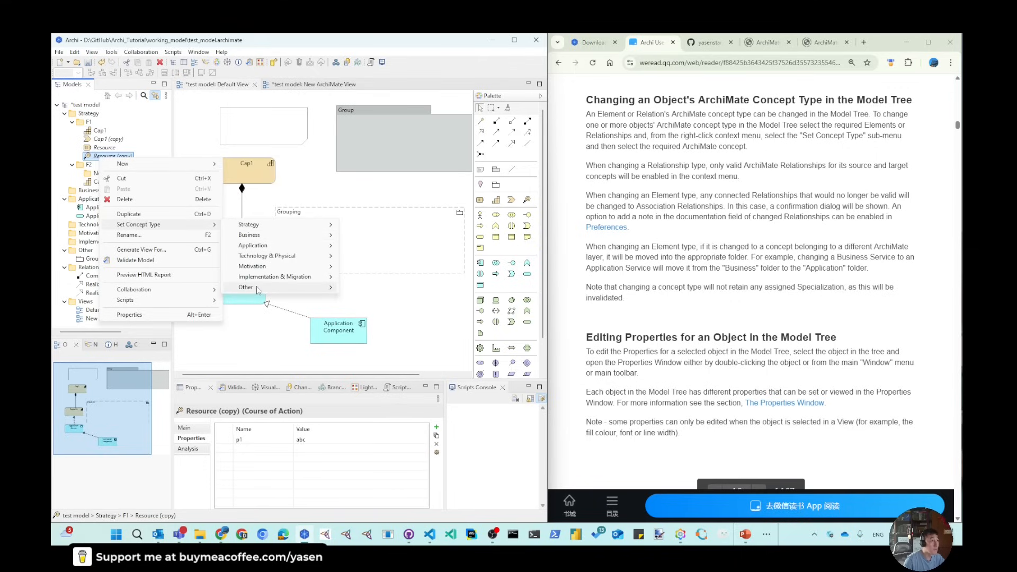
pyautogui.moveTo(247, 286)
pyautogui.moveTo(276, 266)
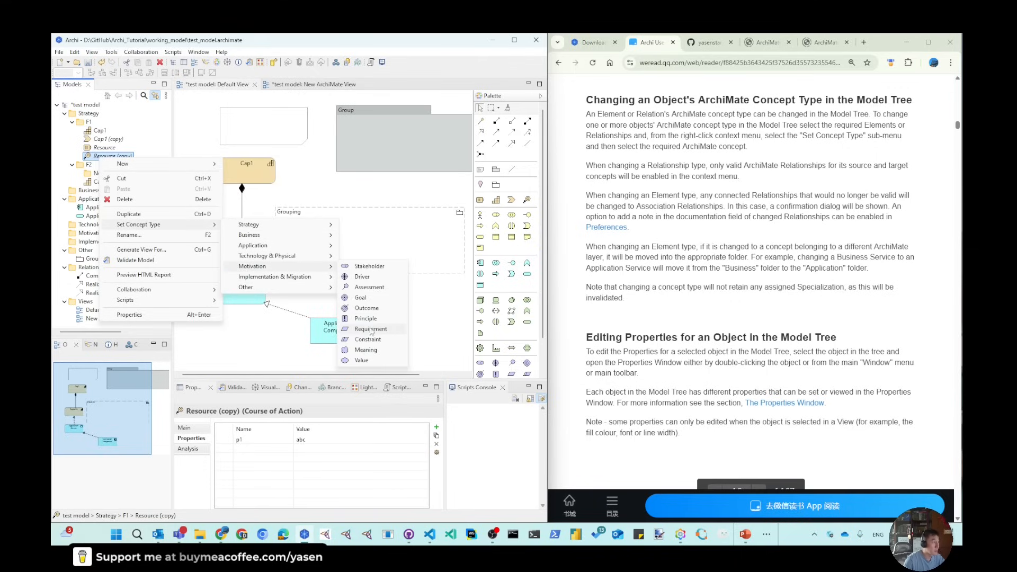
pyautogui.click(370, 329)
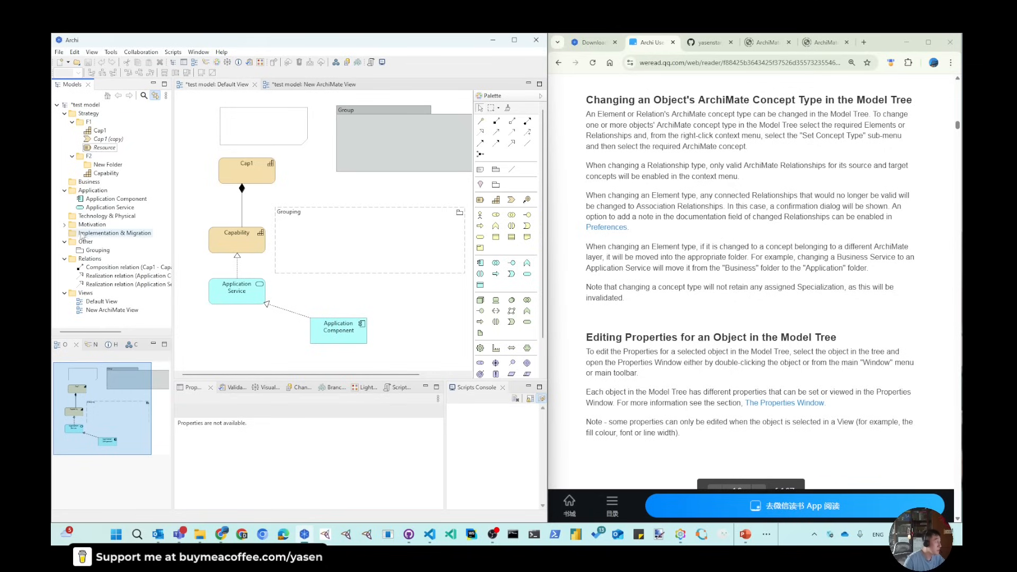
pyautogui.click(64, 224)
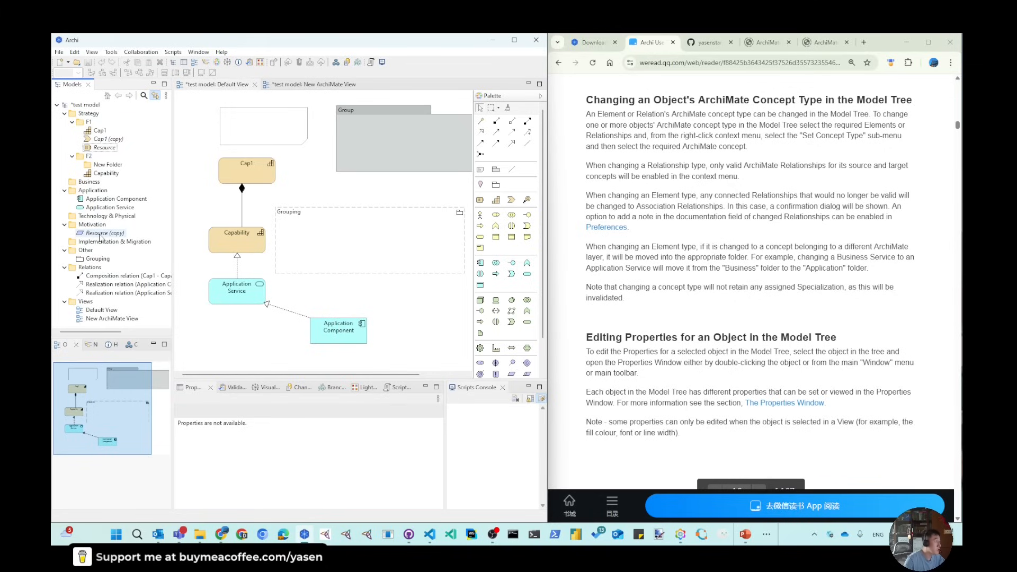
pyautogui.click(100, 235)
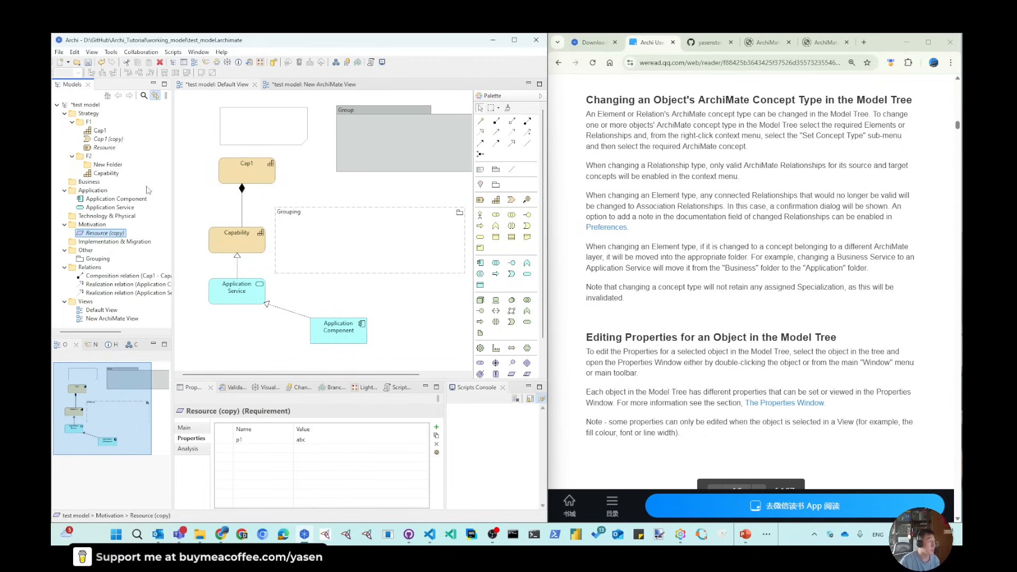
# Step: Create a new Value Stream element in folder F1 with Resource and Capability selected together
pyautogui.click(110, 147)
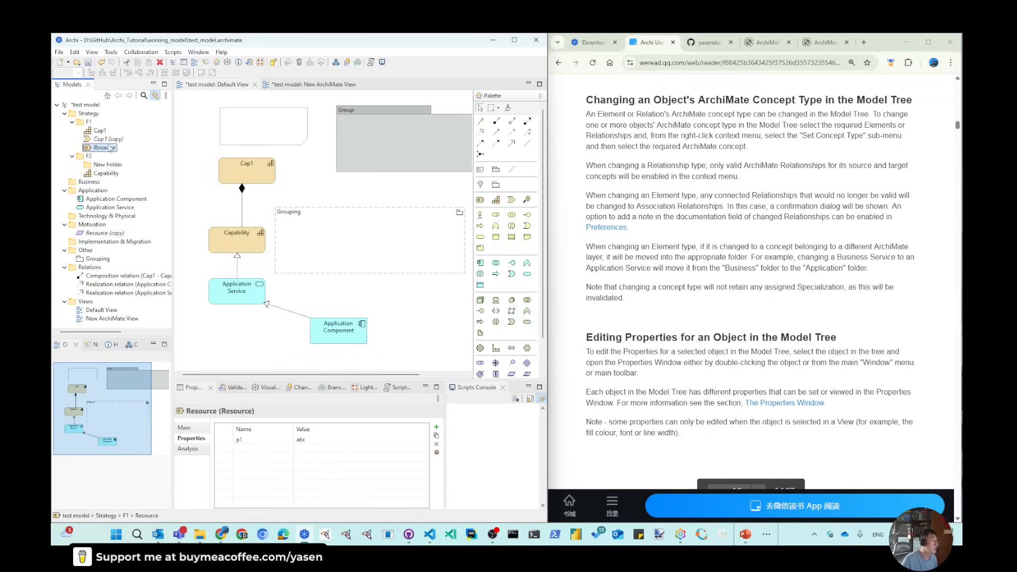
pyautogui.keyDown('ctrl'); pyautogui.click(106, 174); pyautogui.keyUp('ctrl')
pyautogui.rightClick(110, 178)
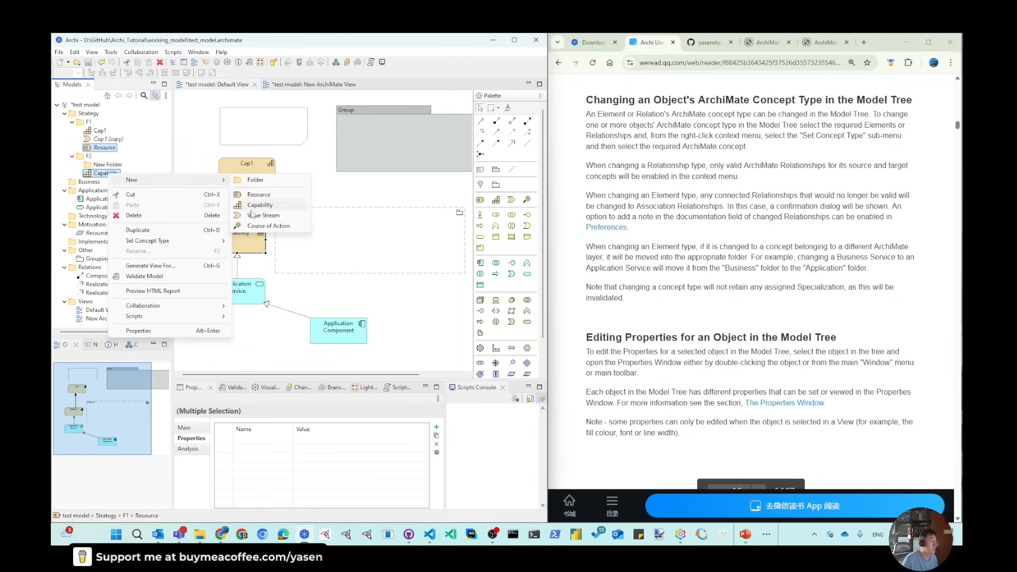
pyautogui.click(259, 216)
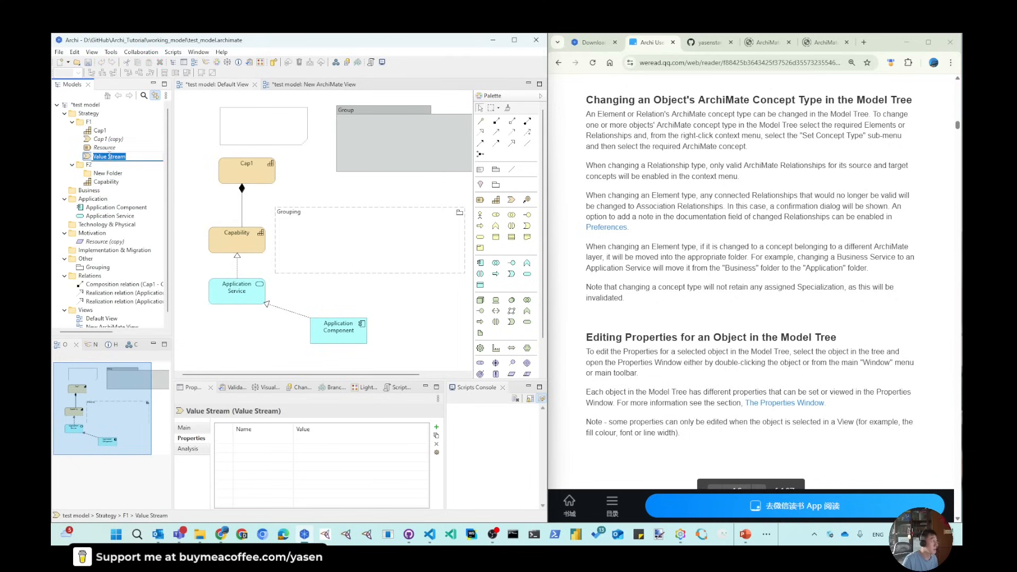
# Step: Change the concept type of Resource and Capability together to Application Interaction, accepting the conversion of invalid relationships to Association
pyautogui.click(101, 182)
pyautogui.keyDown('ctrl'); pyautogui.click(96, 150); pyautogui.keyUp('ctrl')
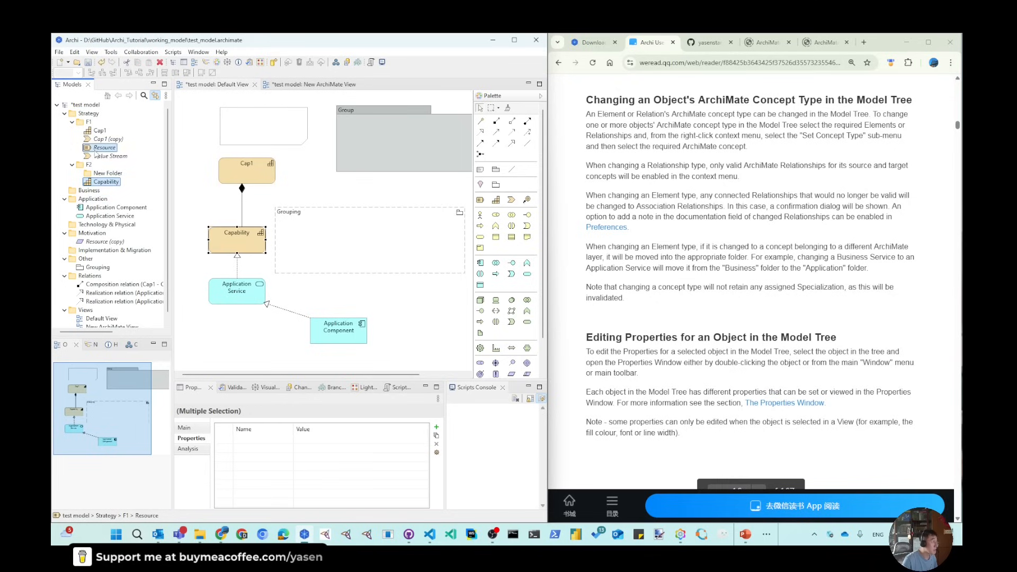
pyautogui.rightClick(85, 185)
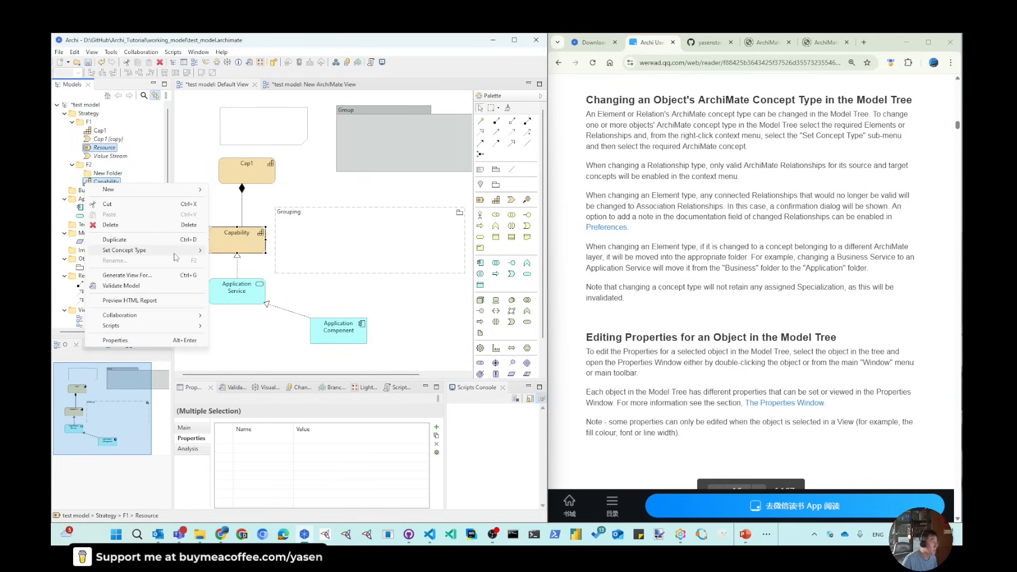
pyautogui.moveTo(158, 250)
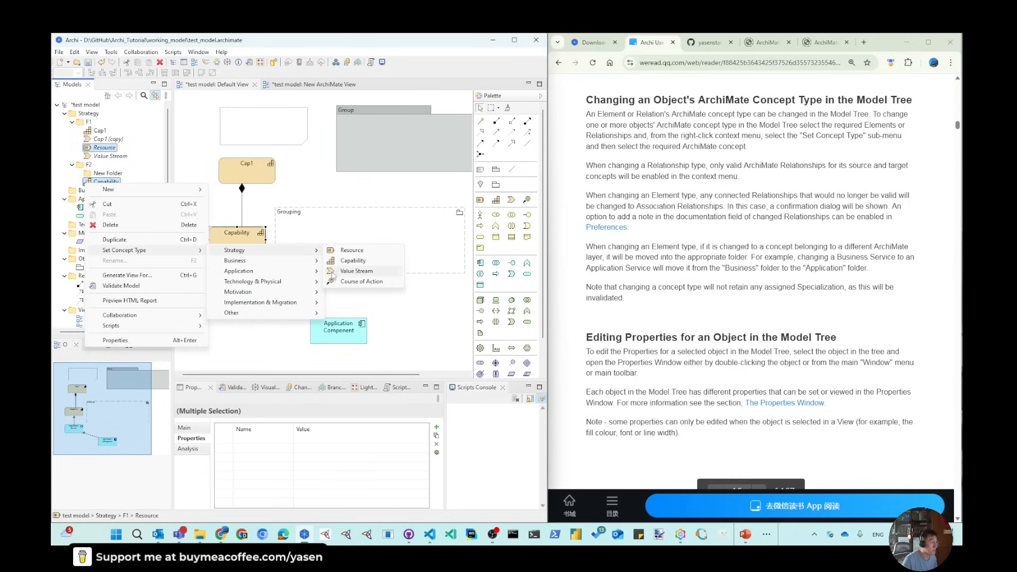
pyautogui.moveTo(312, 271)
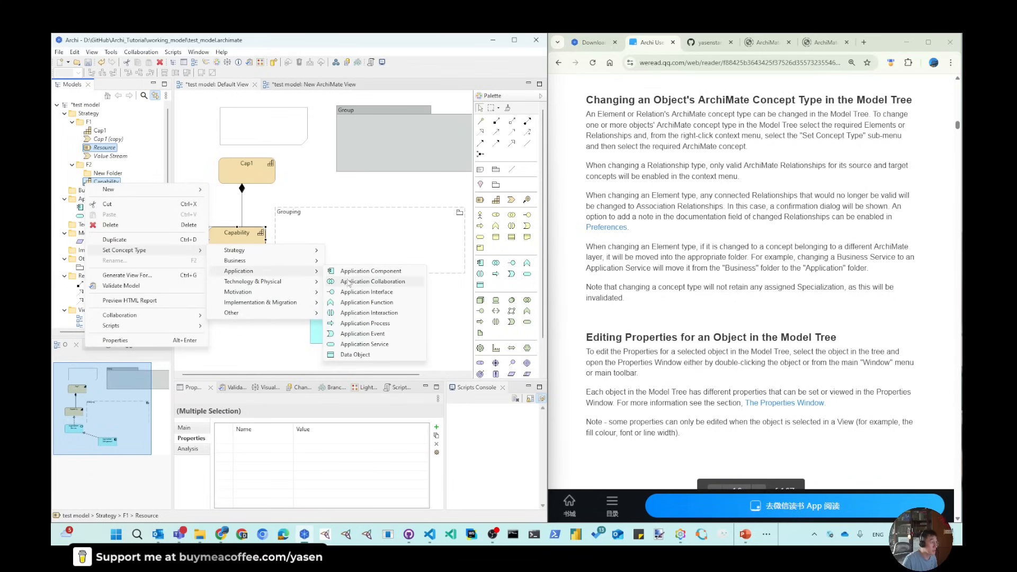
pyautogui.click(365, 315)
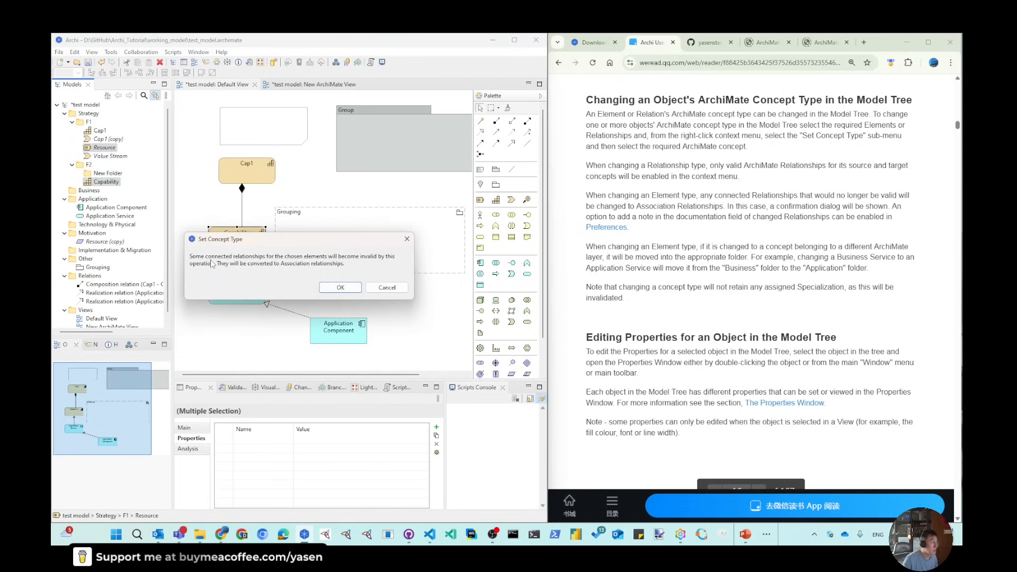
pyautogui.moveTo(294, 244); pyautogui.dragTo(381, 127)
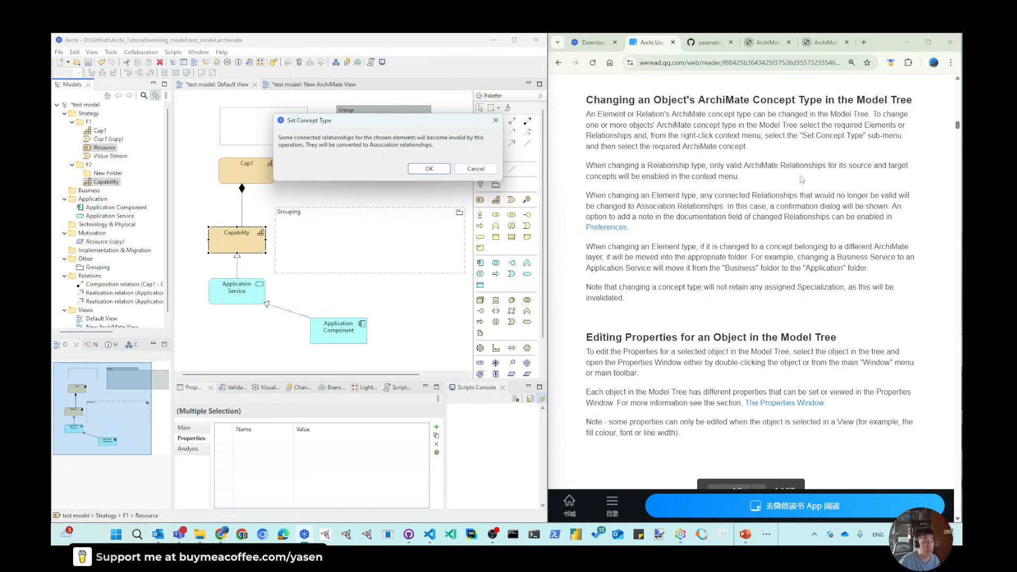
pyautogui.click(438, 173)
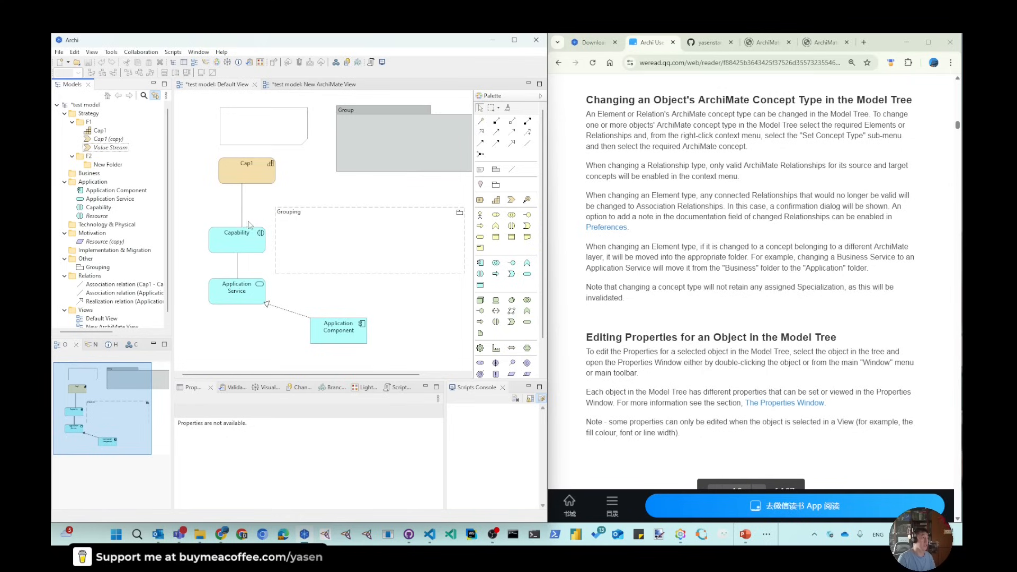
# Step: Check which relationships can be drawn from Application Service to Capability in the Default View, without creating one
pyautogui.click(241, 301)
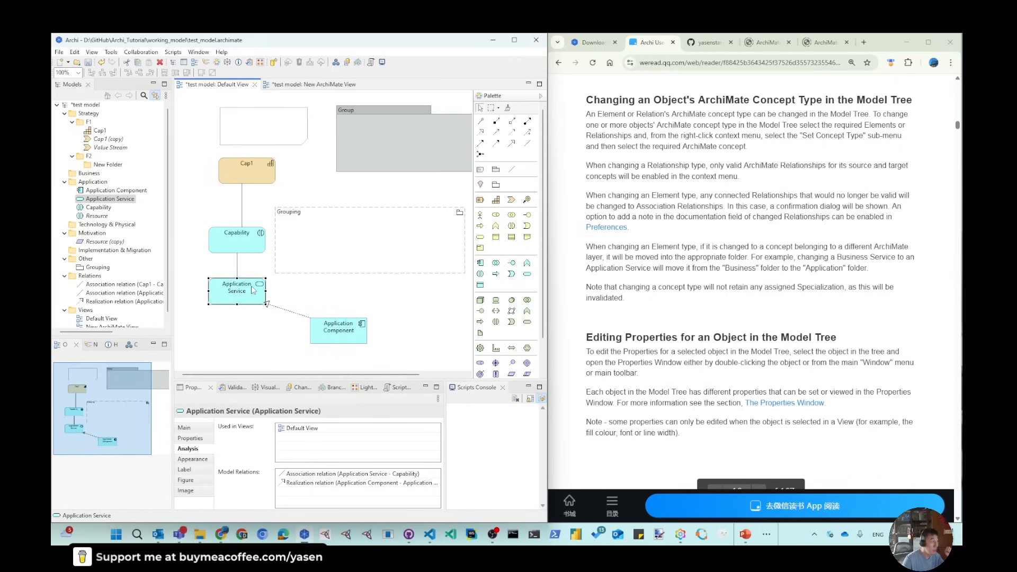
pyautogui.click(480, 121)
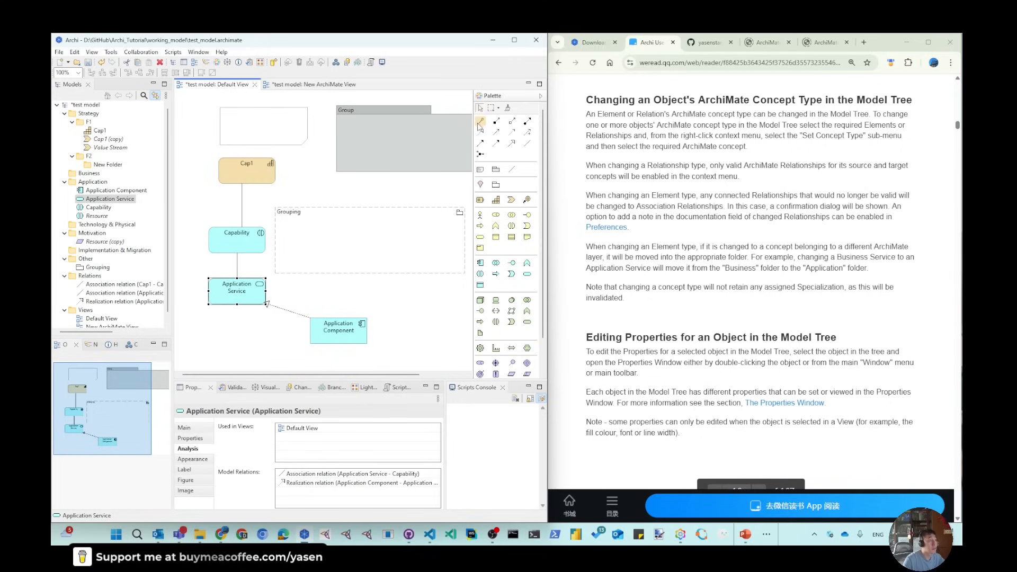
pyautogui.click(234, 293)
pyautogui.click(241, 244)
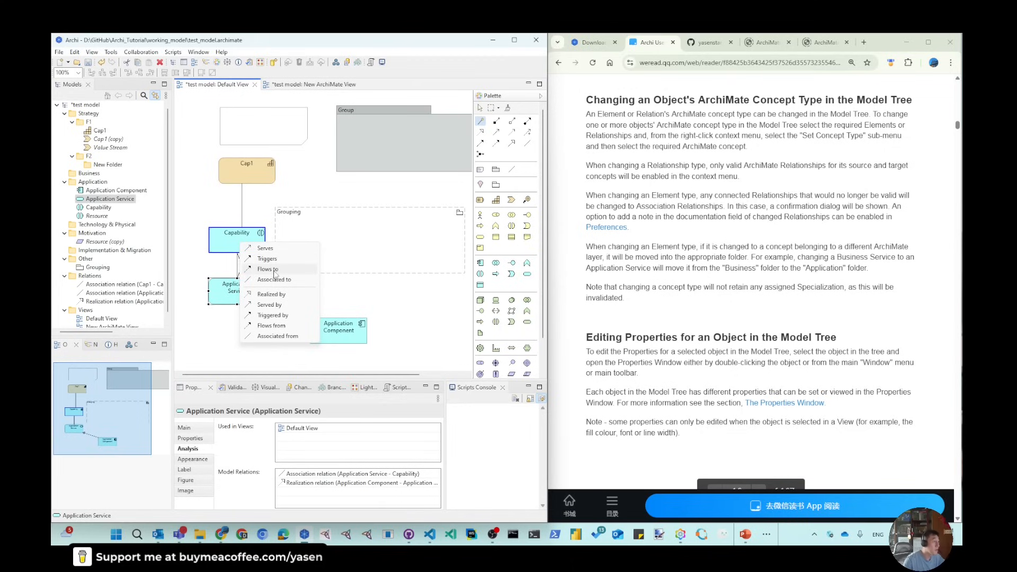
pyautogui.press('Escape')
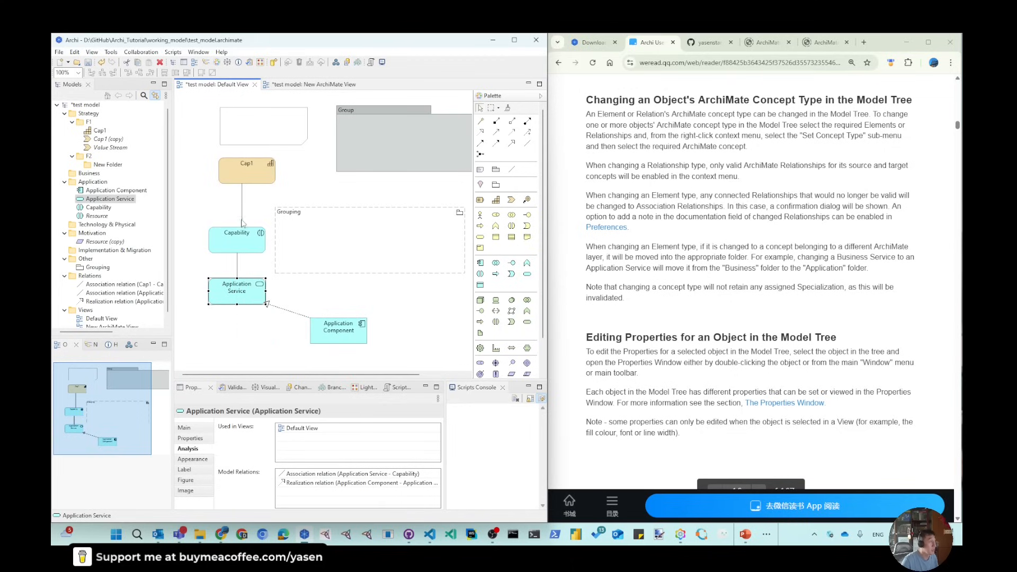
# Step: Check which relationships can be drawn from Capability to Cap1 without creating one, and undo the last concept type change
pyautogui.click(480, 122)
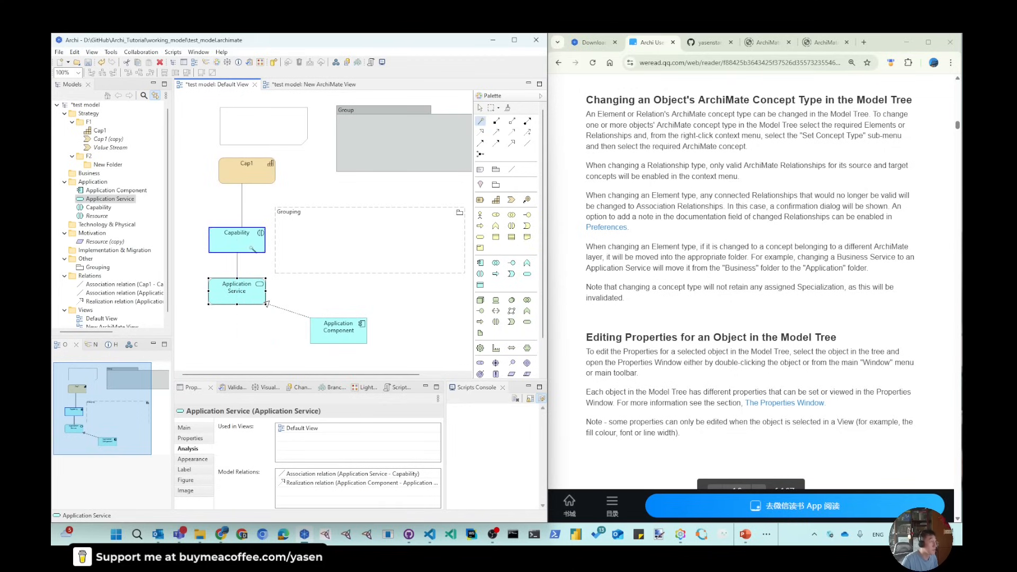
pyautogui.click(252, 248)
pyautogui.click(478, 124)
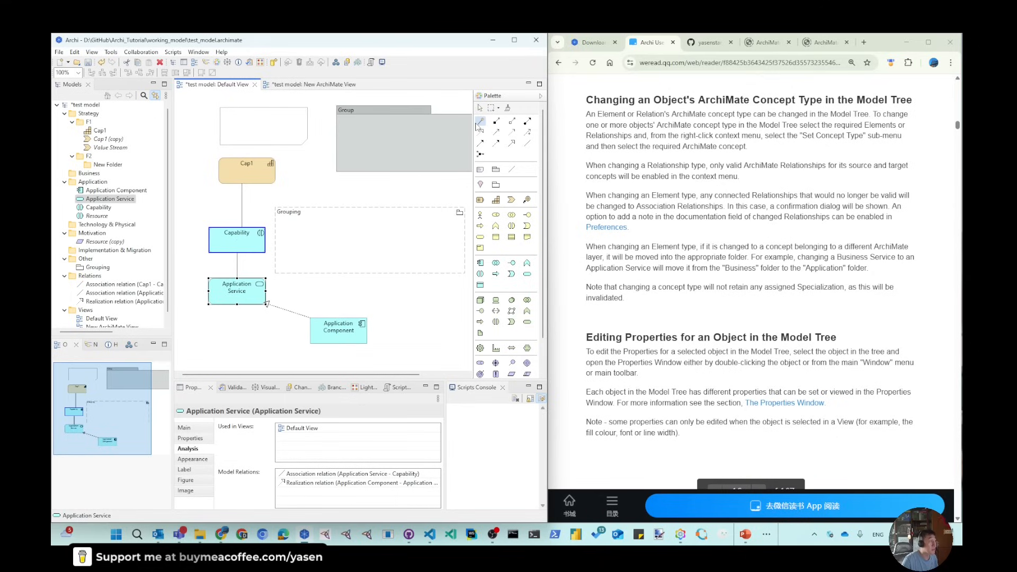
pyautogui.click(233, 240)
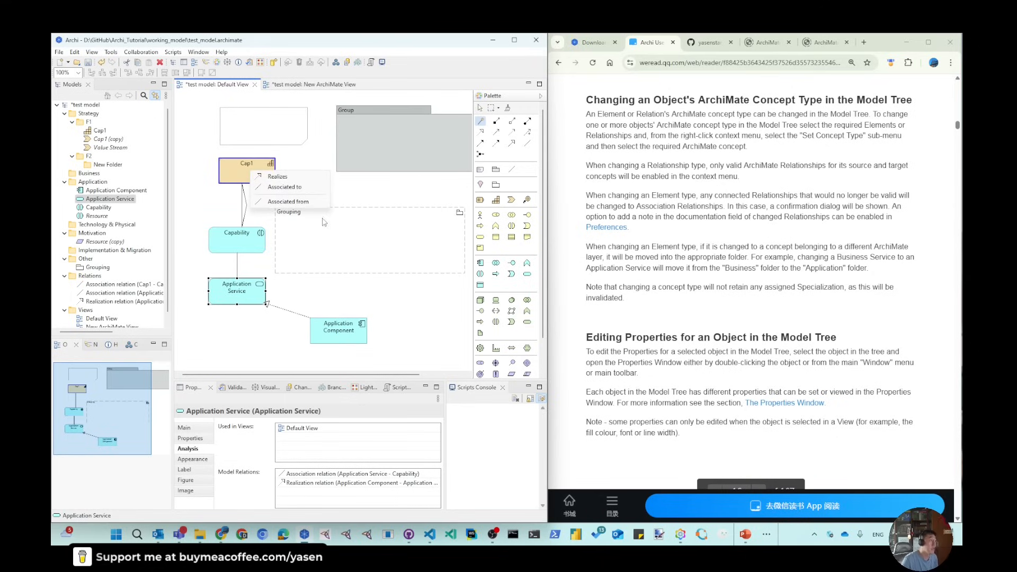
pyautogui.press('Escape')
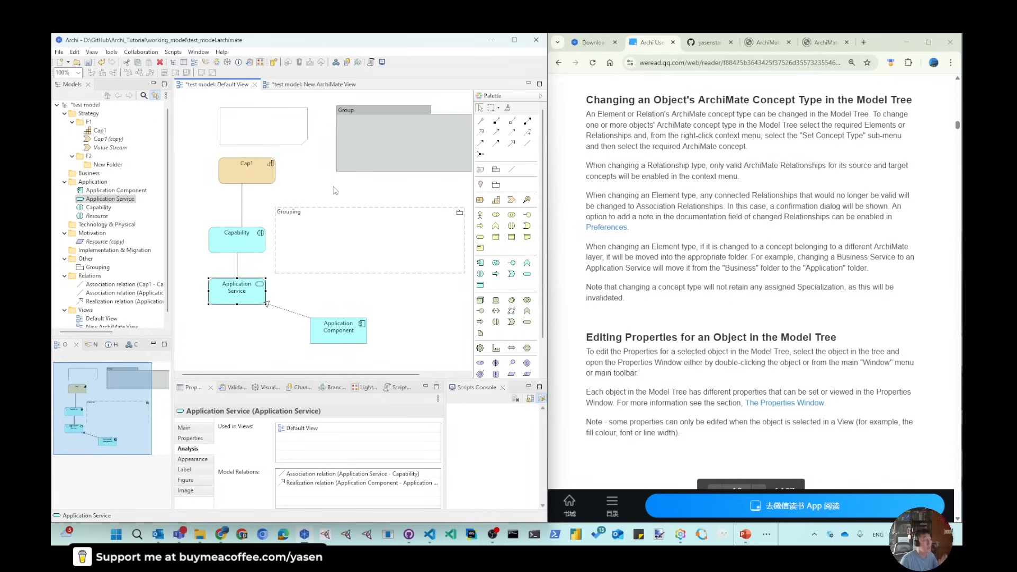
pyautogui.hotkey('ctrl', 'z')
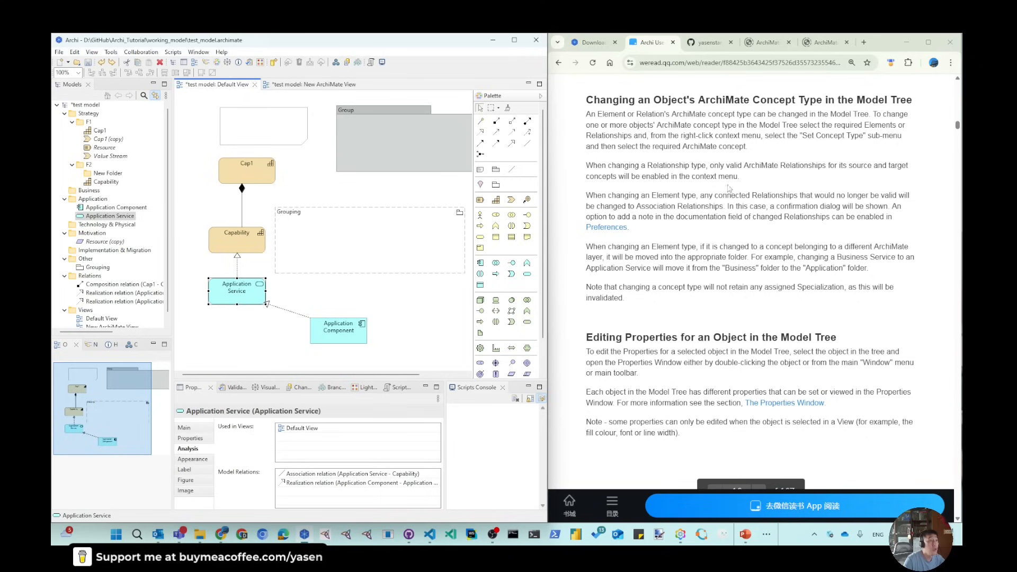
# Step: Review the reference table of allowed ArchiMate relationships between element types and close it
pyautogui.click(220, 52)
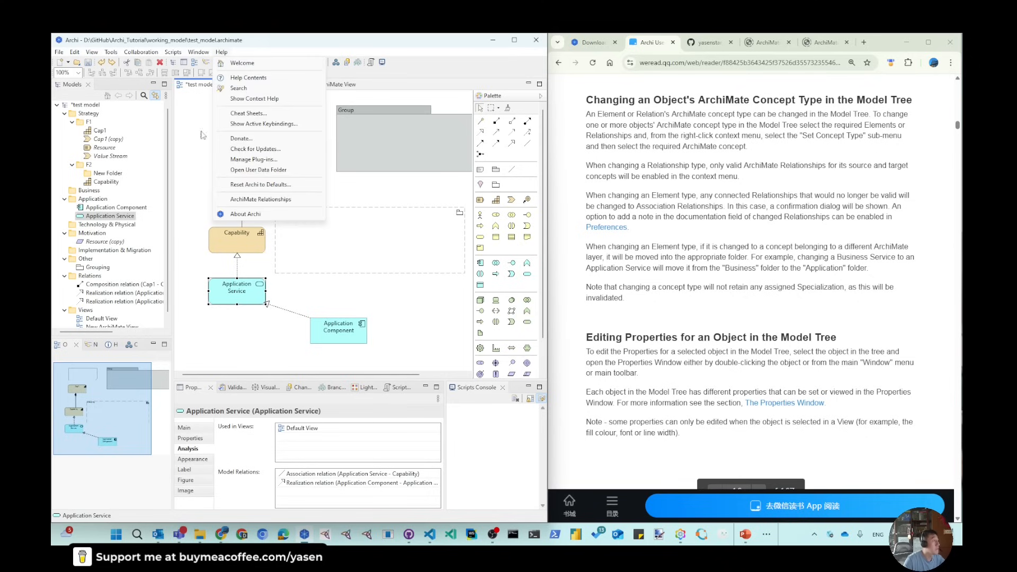
pyautogui.click(233, 200)
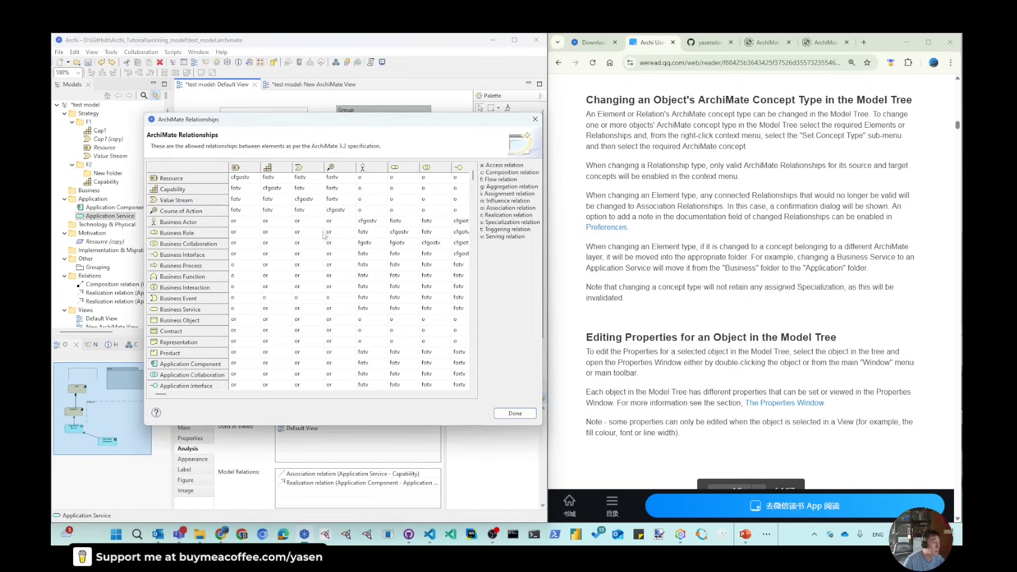
pyautogui.click(535, 119)
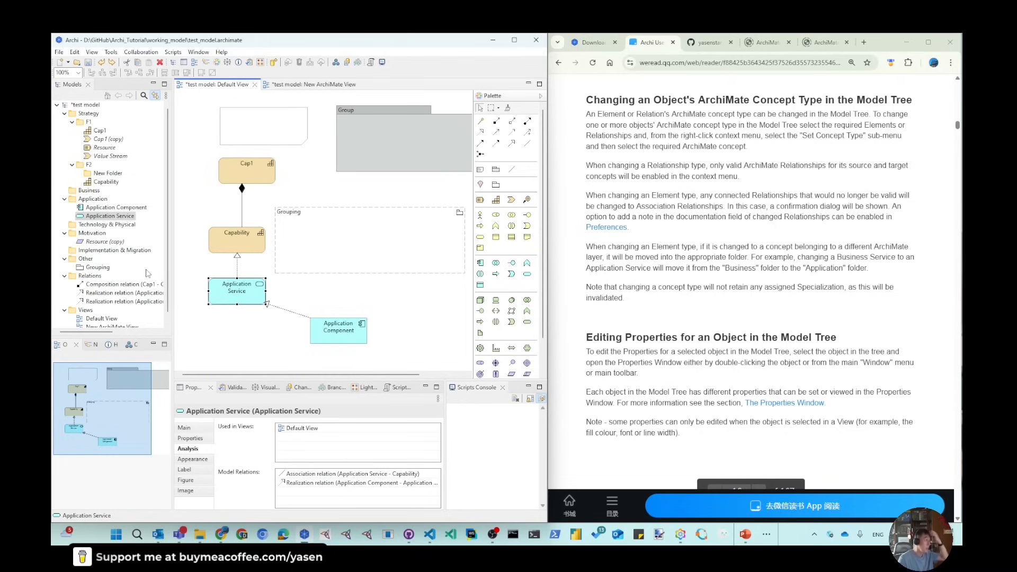
# Step: Show the main properties of the Composition relation between Cap1 and Capability
pyautogui.click(247, 235)
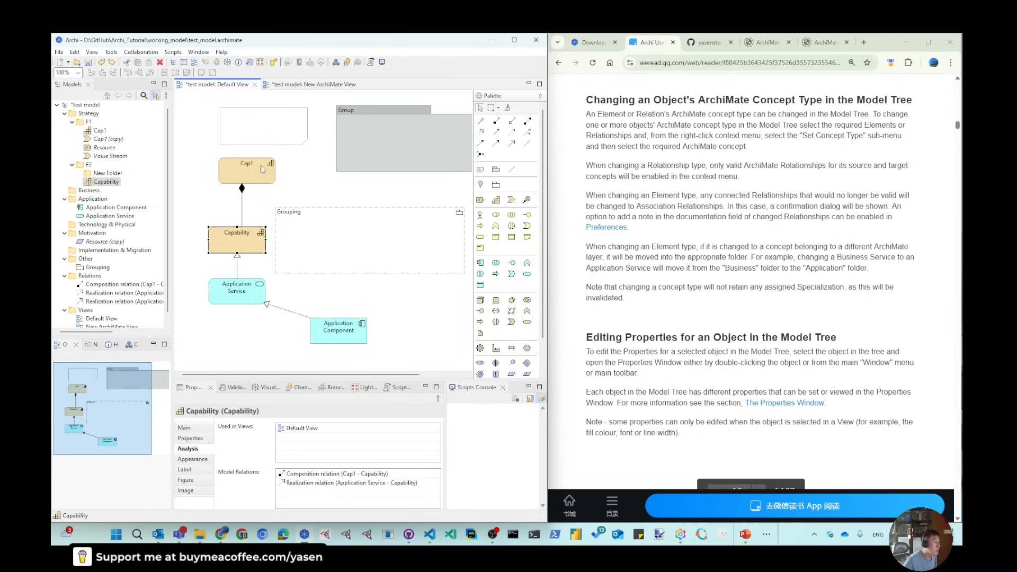
pyautogui.click(253, 179)
pyautogui.click(242, 190)
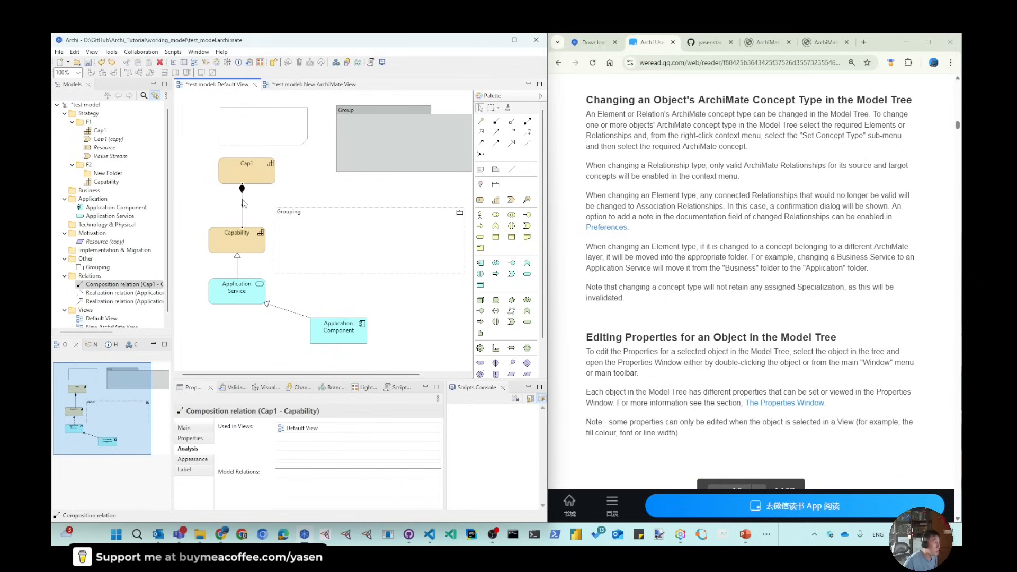
pyautogui.click(185, 427)
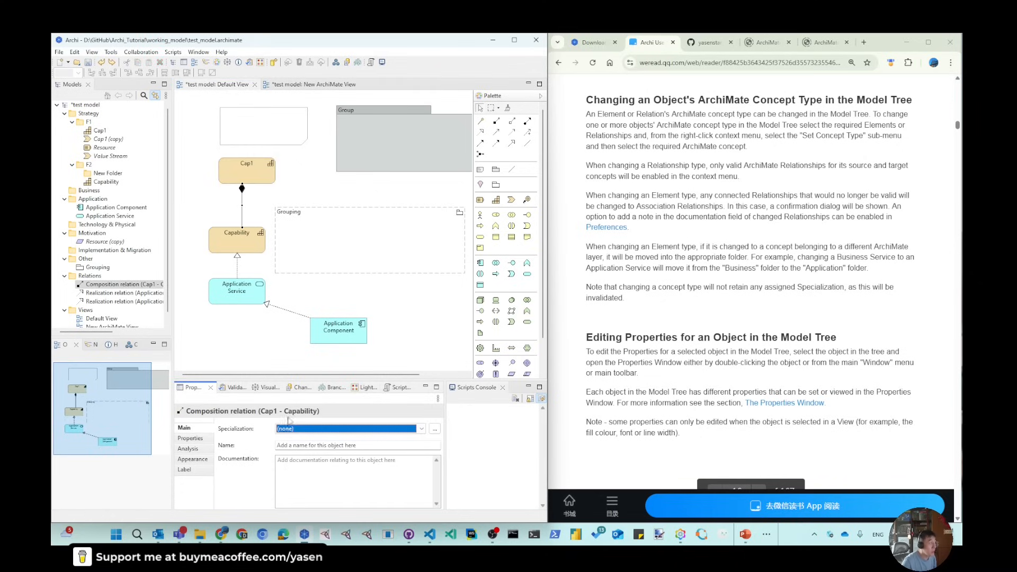
# Step: Change the Capability element's concept type to Application Interaction from the Default View, accepting the conversion of its invalid relationships
pyautogui.click(243, 246)
pyautogui.rightClick(243, 246)
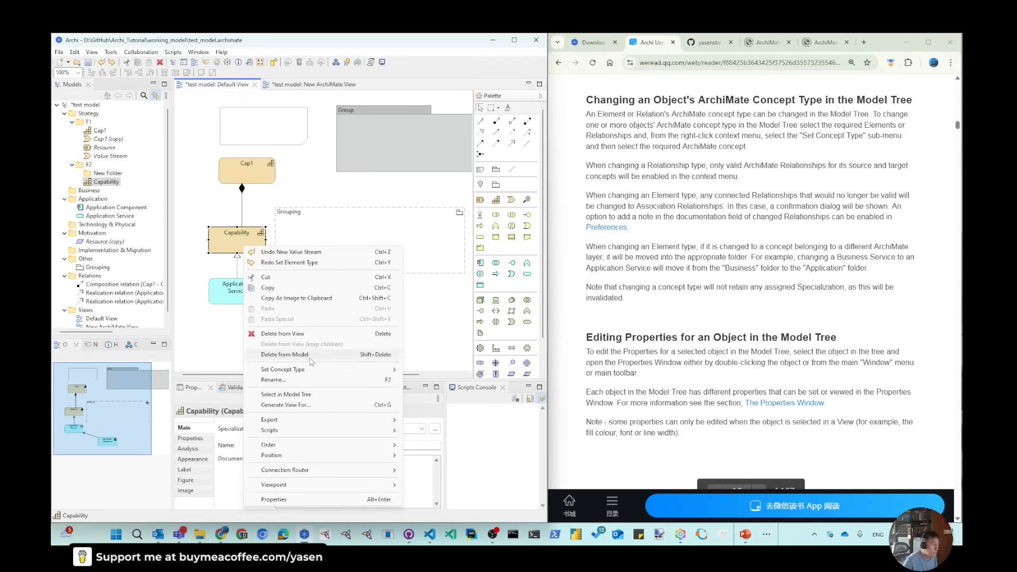
pyautogui.moveTo(339, 369)
pyautogui.moveTo(465, 393)
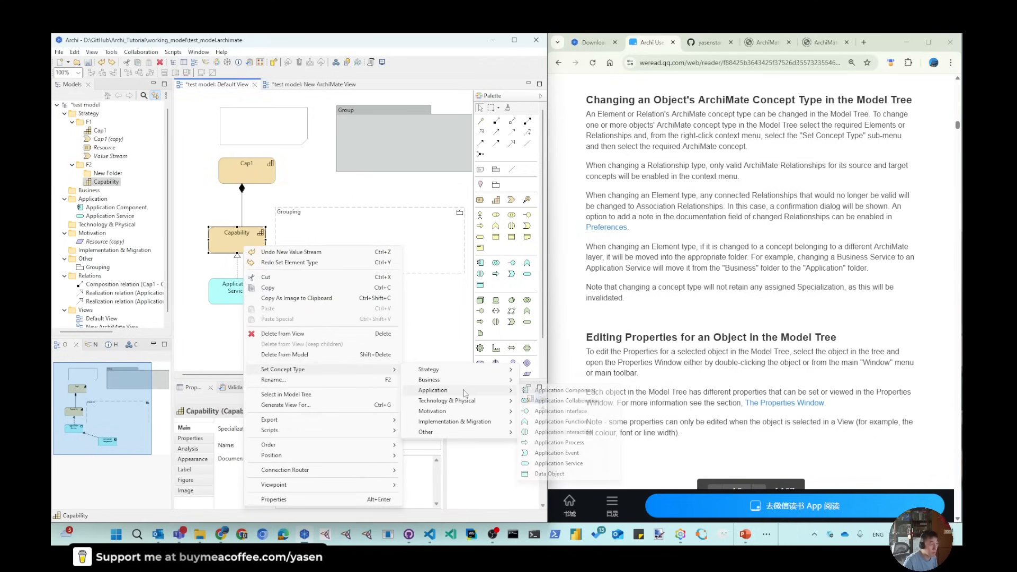
pyautogui.click(580, 433)
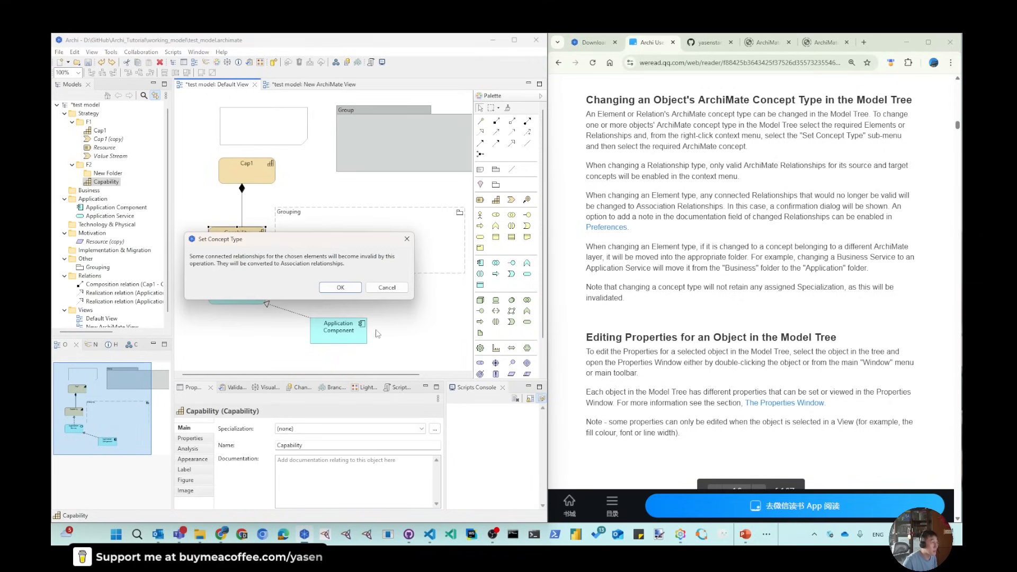
pyautogui.click(342, 287)
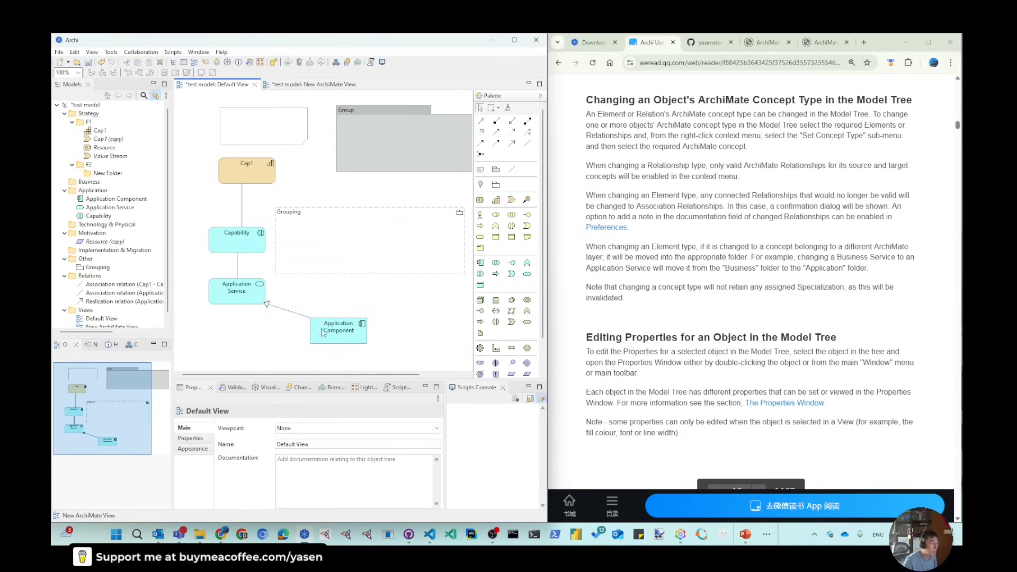
# Step: Examine the main properties of the Association relation between Cap1 and Capability, and undo Capability's concept type change
pyautogui.click(242, 200)
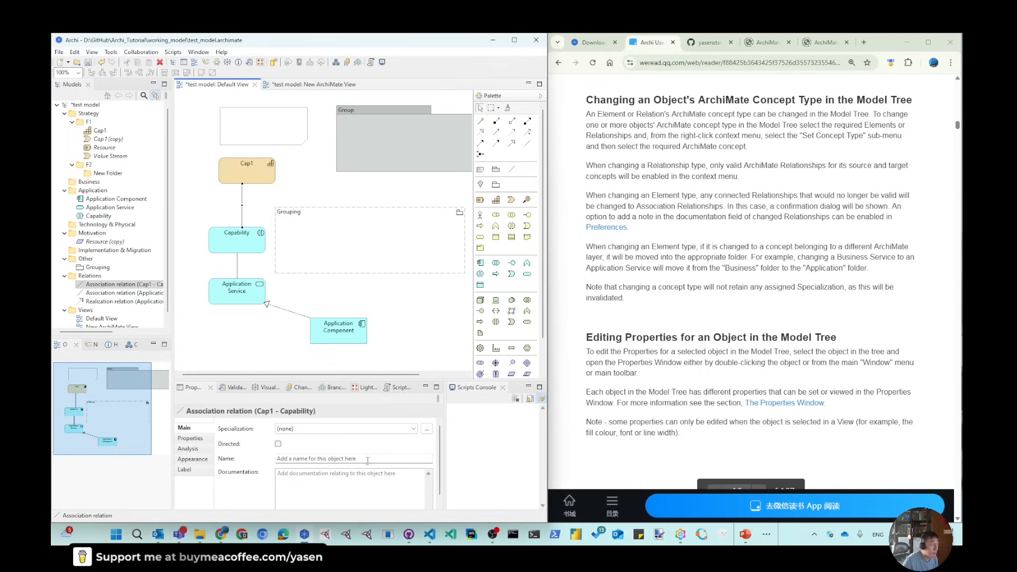
pyautogui.click(300, 185)
pyautogui.hotkey('ctrl', 'z')
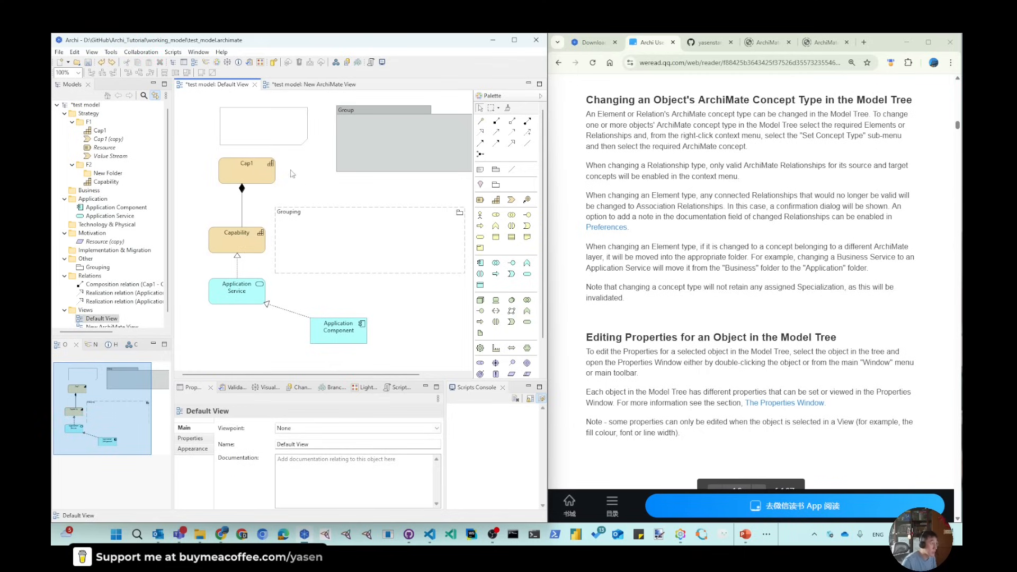
# Step: Enable the General preference that adds a note to a relation's documentation field when changing type, and apply it
pyautogui.click(77, 52)
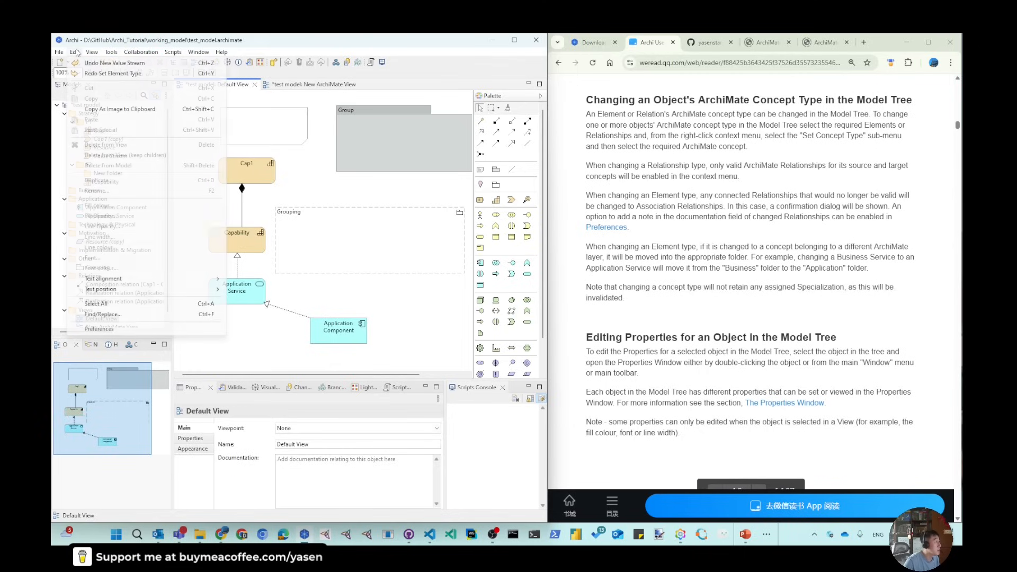
pyautogui.click(127, 331)
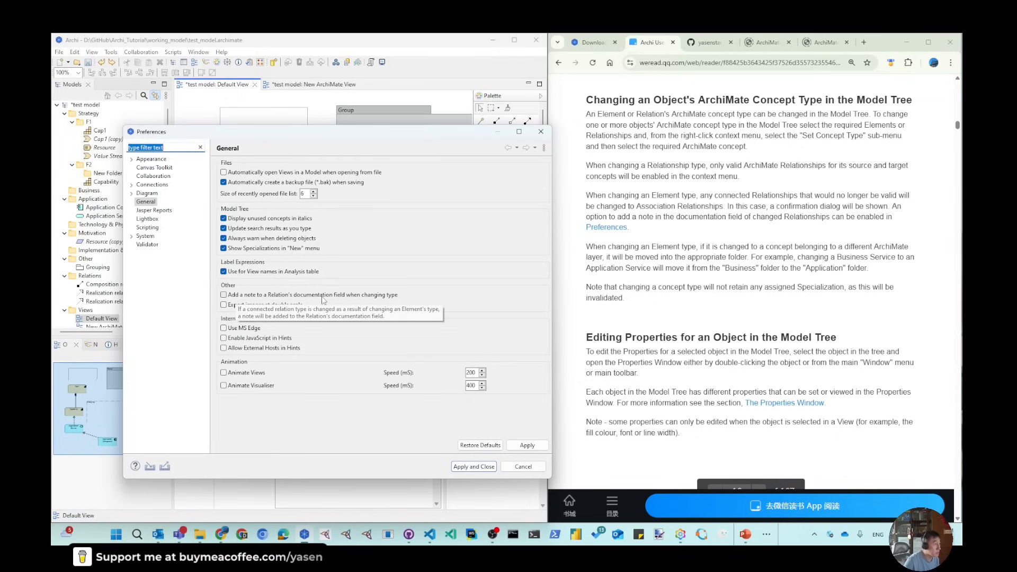
pyautogui.click(390, 295)
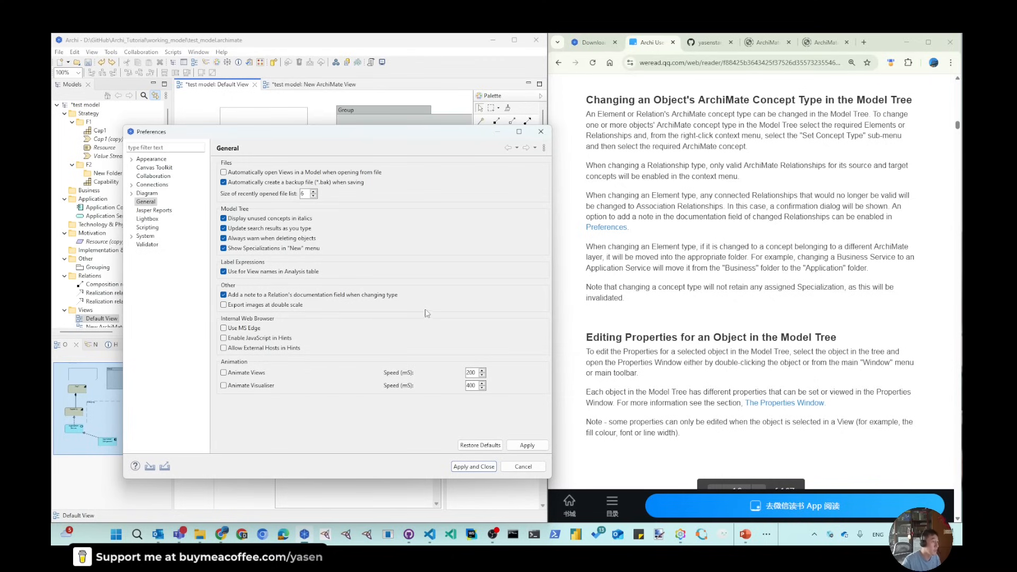
pyautogui.click(527, 446)
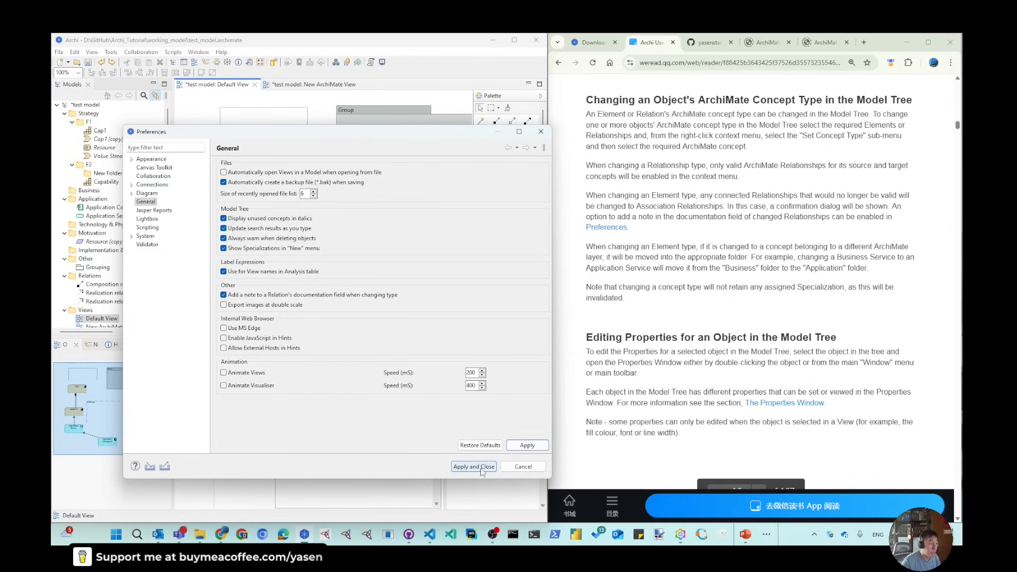
pyautogui.click(474, 466)
# Step: Change Capability's concept type to Application Interaction with the note preference enabled, accepting the conversion of its invalid relationships to Association
pyautogui.click(249, 245)
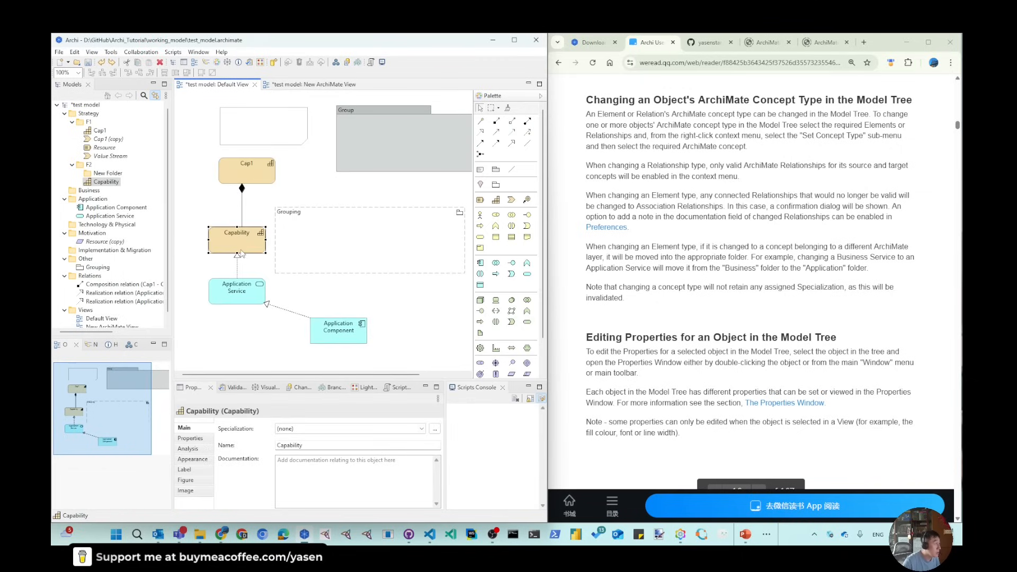
pyautogui.rightClick(251, 242)
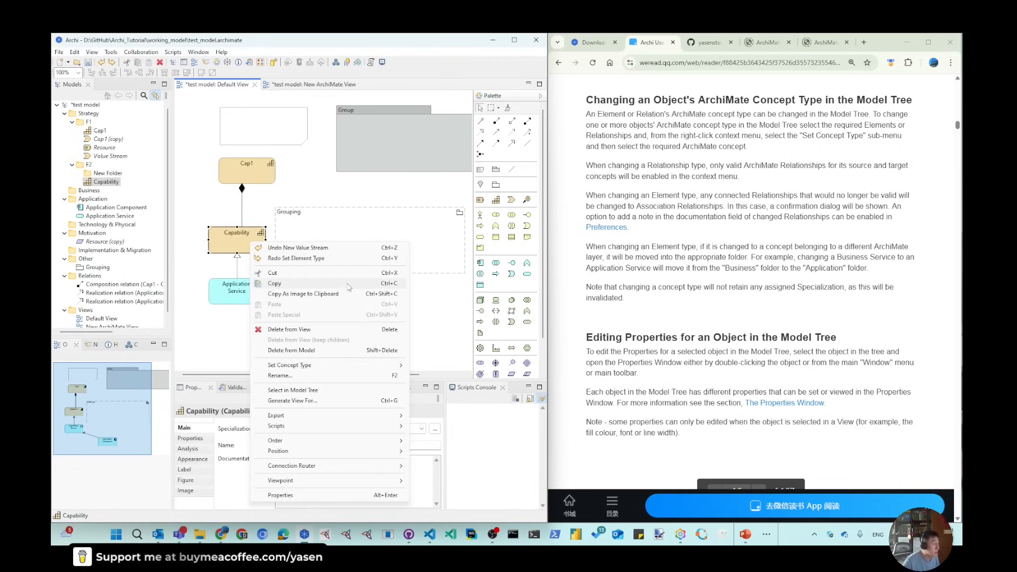
pyautogui.moveTo(371, 371)
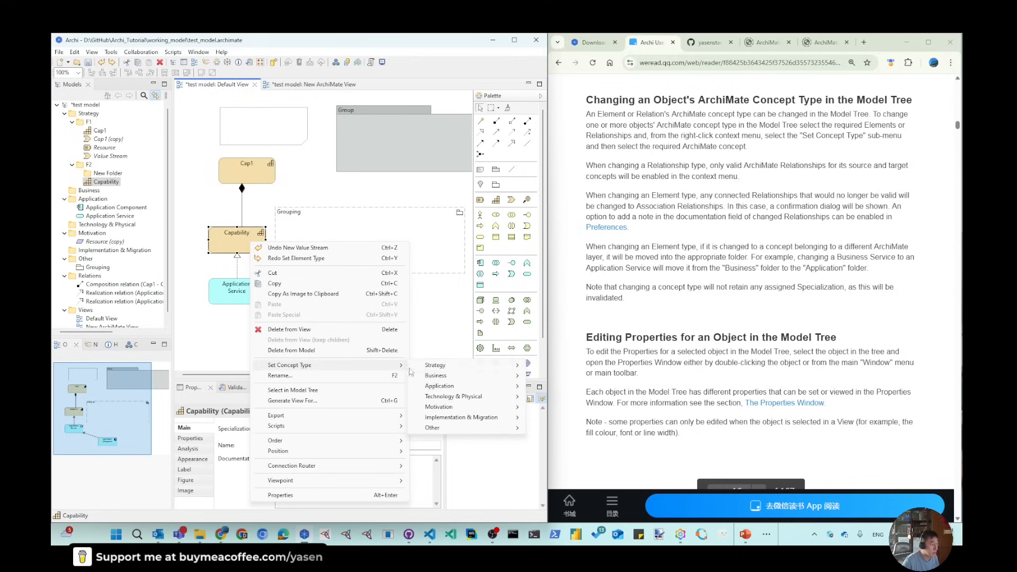
pyautogui.moveTo(477, 386)
pyautogui.click(580, 428)
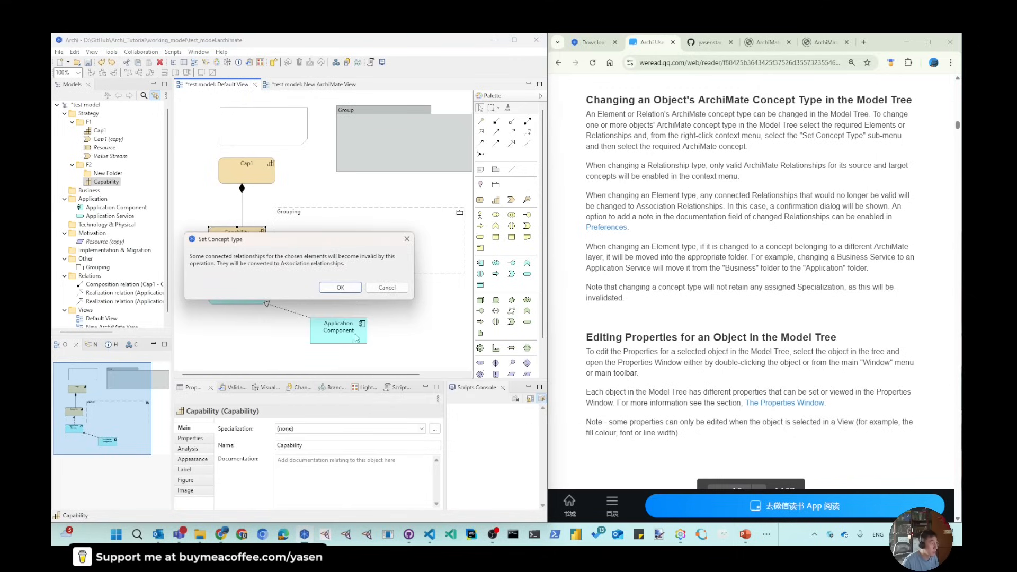
pyautogui.click(340, 288)
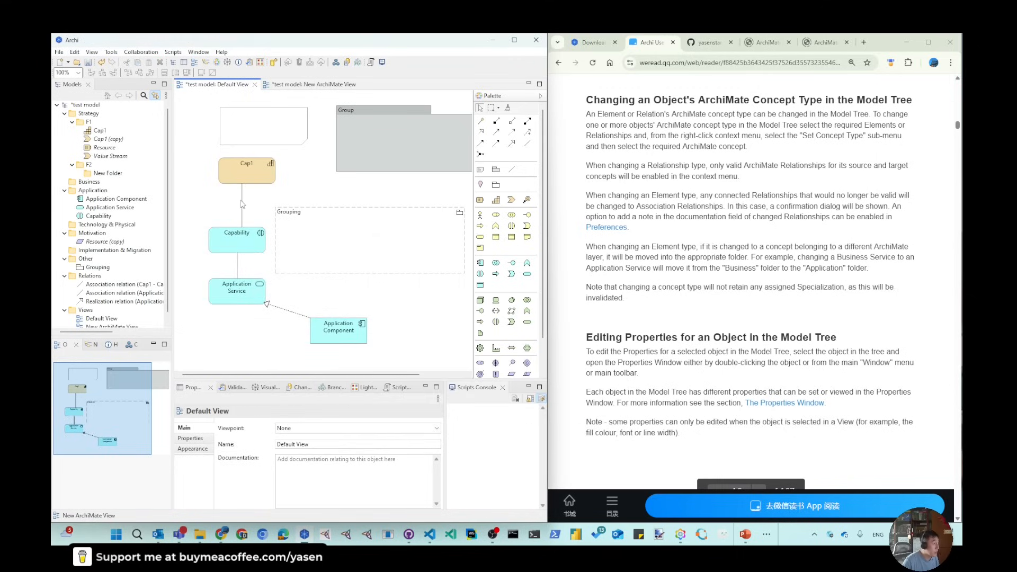
# Step: Examine the documentation field of the Association relation between Cap1 and Capability
pyautogui.click(243, 204)
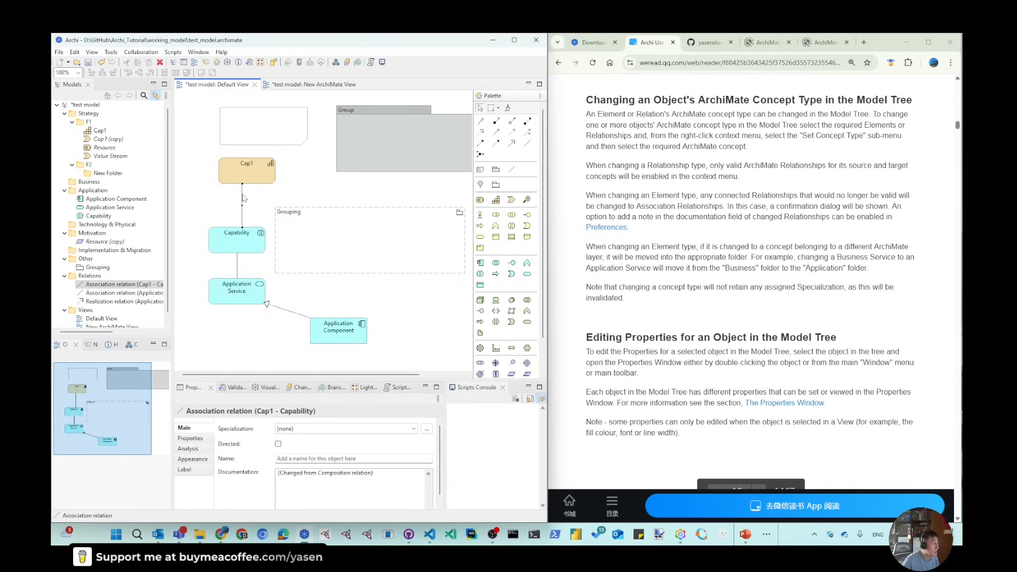
pyautogui.tripleClick(280, 473)
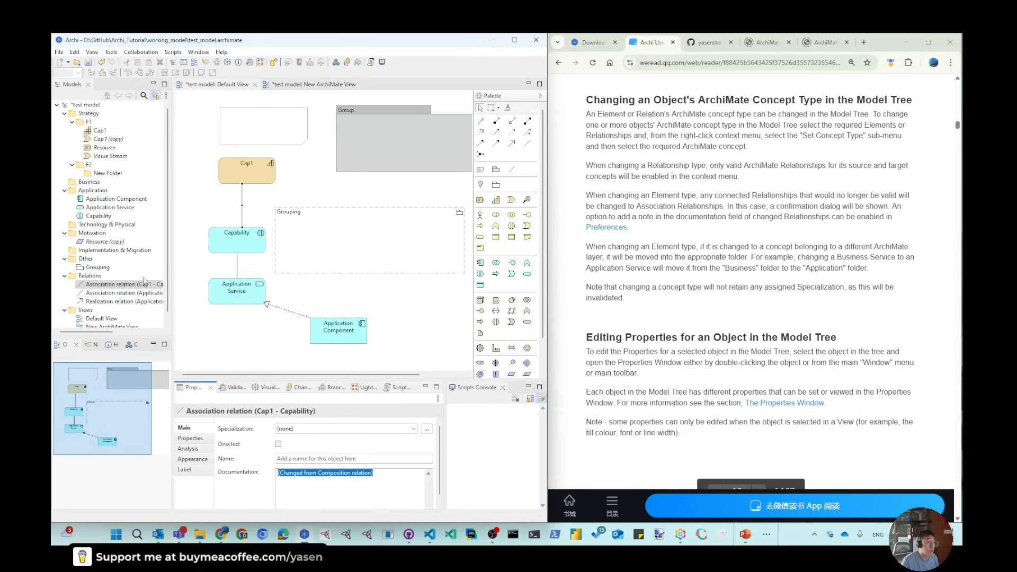
pyautogui.click(291, 482)
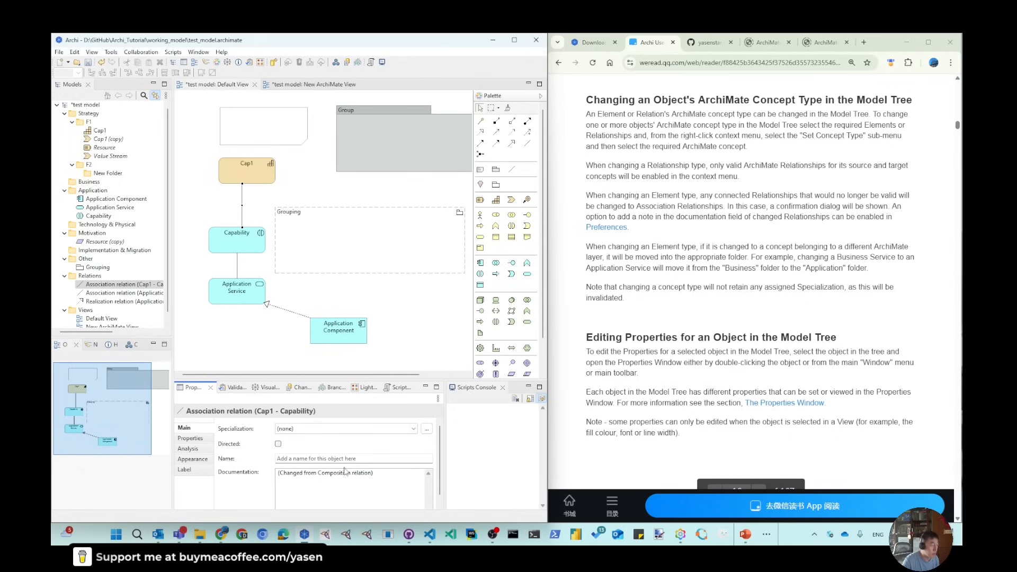
# Step: Examine the documentation of the Association relation between Application Service and Capability, and undo Capability's concept type change
pyautogui.click(238, 265)
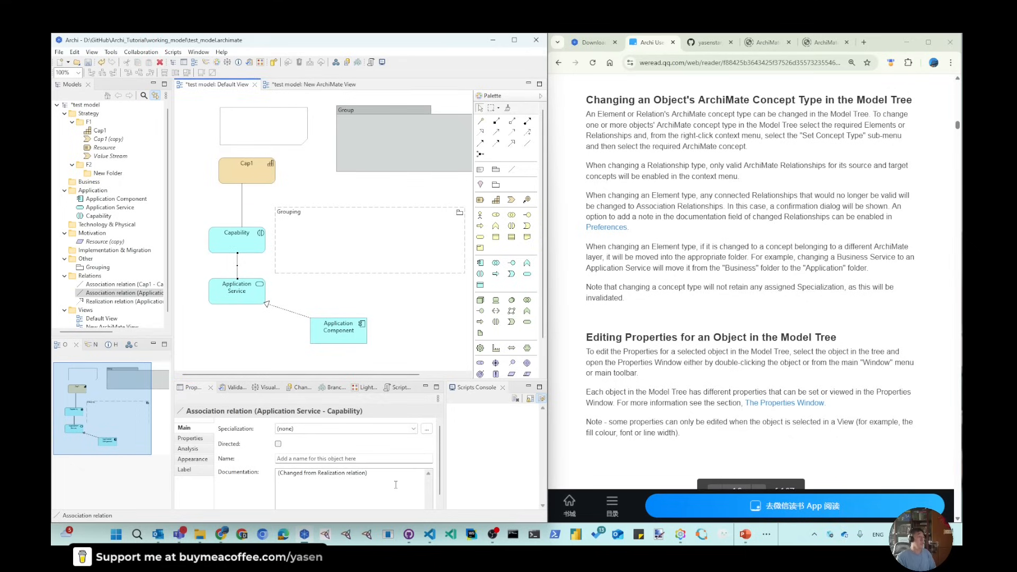
pyautogui.moveTo(193, 146); pyautogui.dragTo(303, 327)
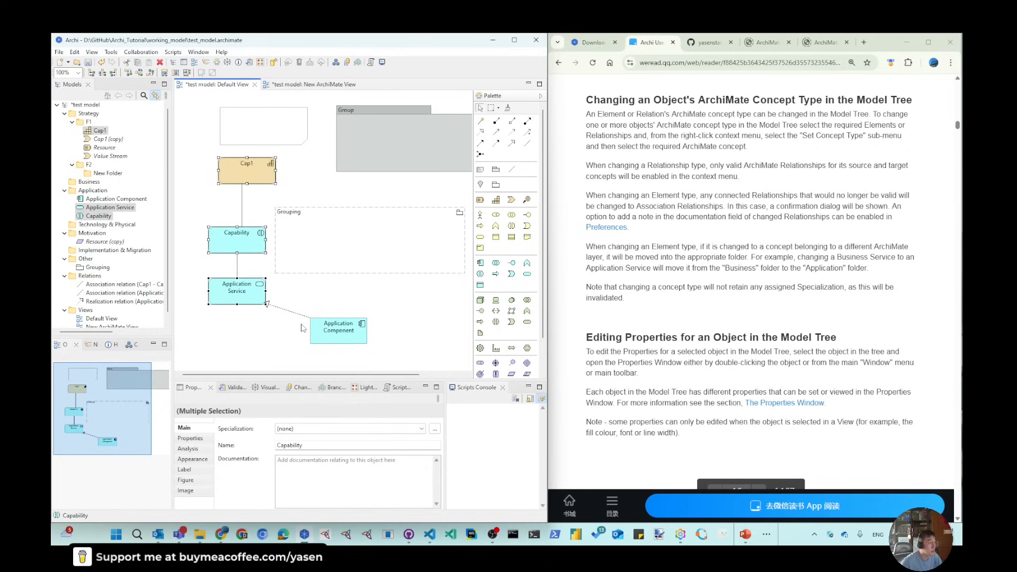
pyautogui.click(237, 264)
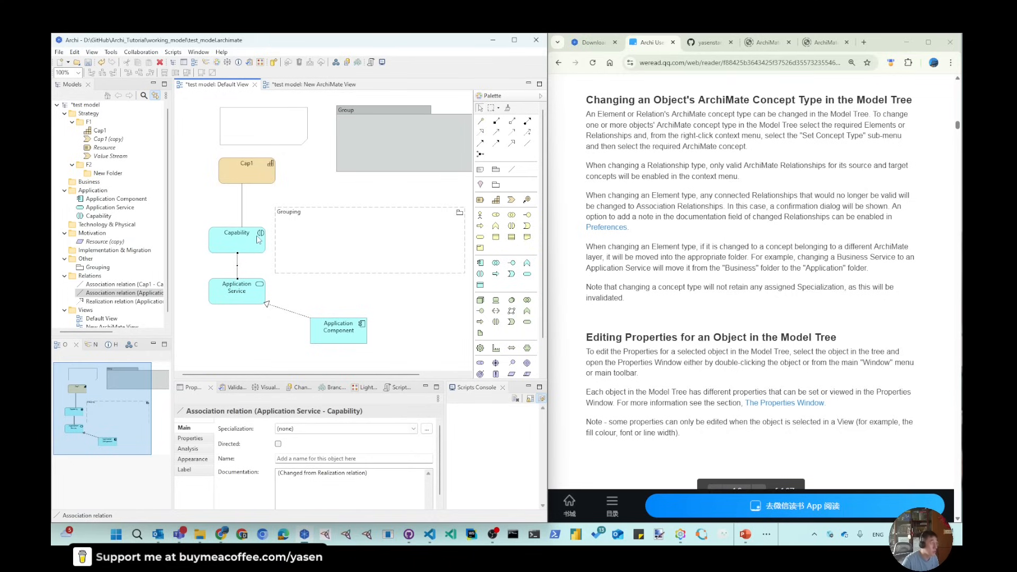
pyautogui.moveTo(258, 240)
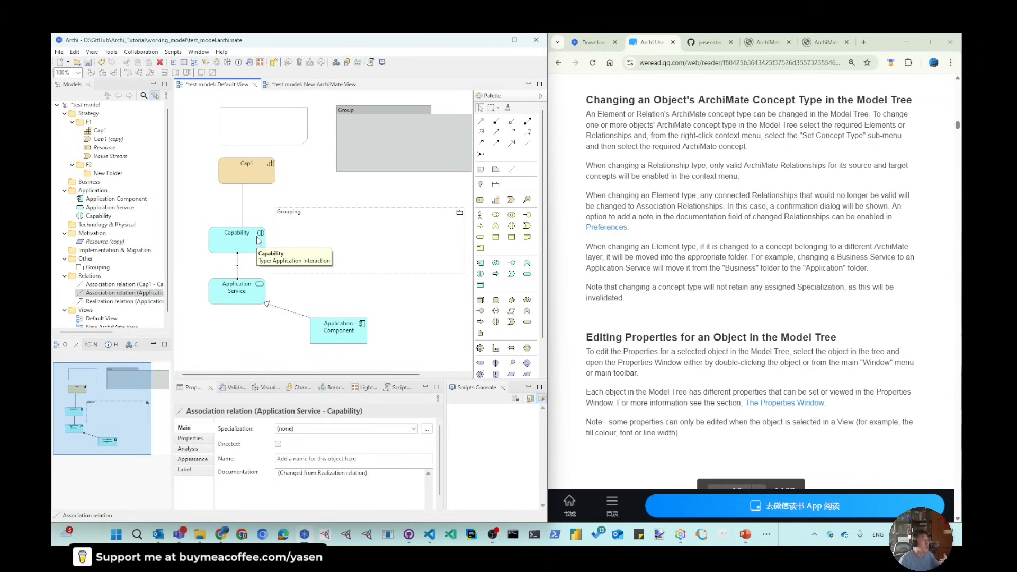
pyautogui.click(258, 239)
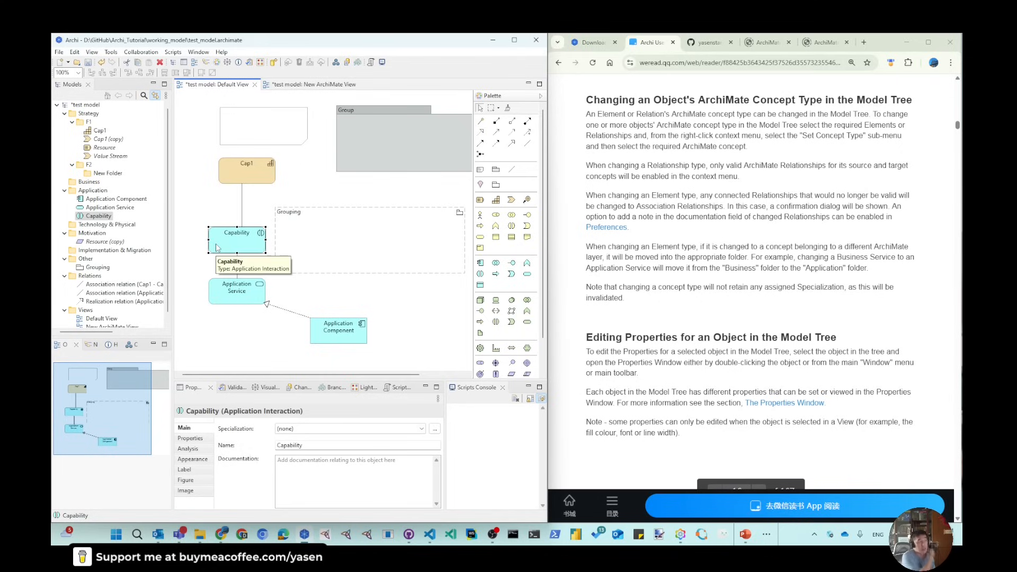
pyautogui.click(237, 264)
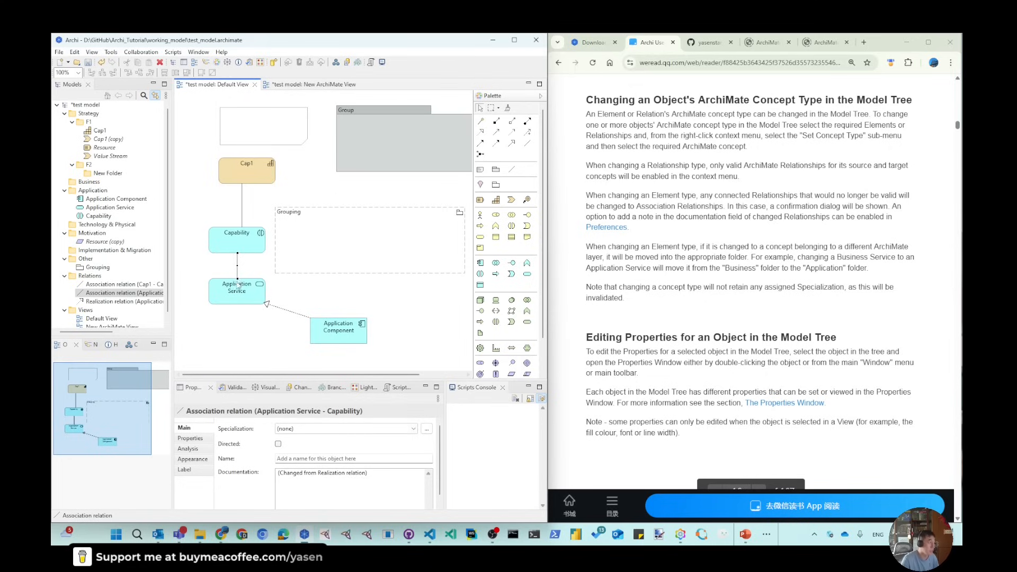
pyautogui.click(226, 348)
pyautogui.hotkey('ctrl', 'z')
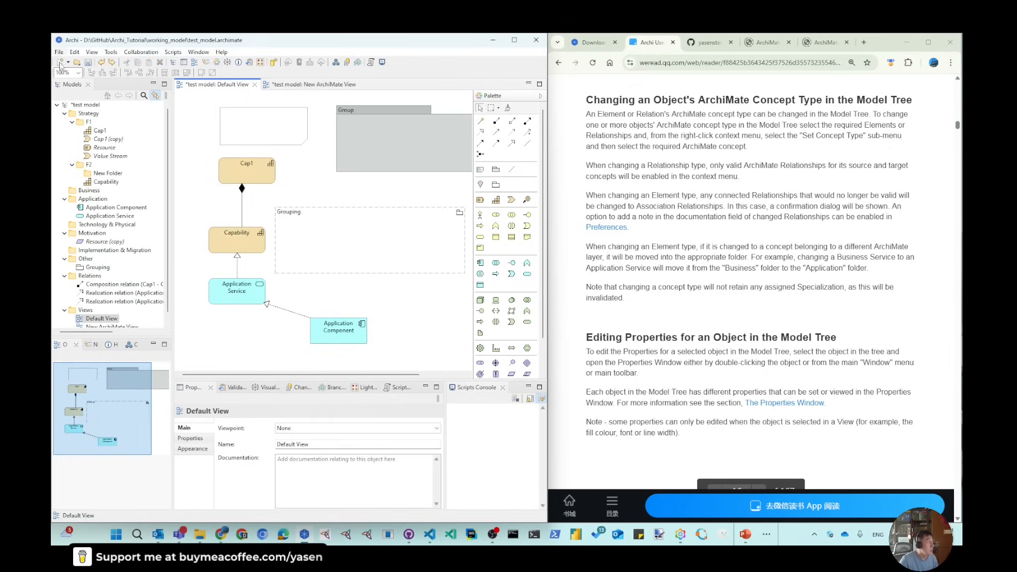
# Step: Review the General preference that adds a note to a relation's documentation field when changing type
pyautogui.click(77, 54)
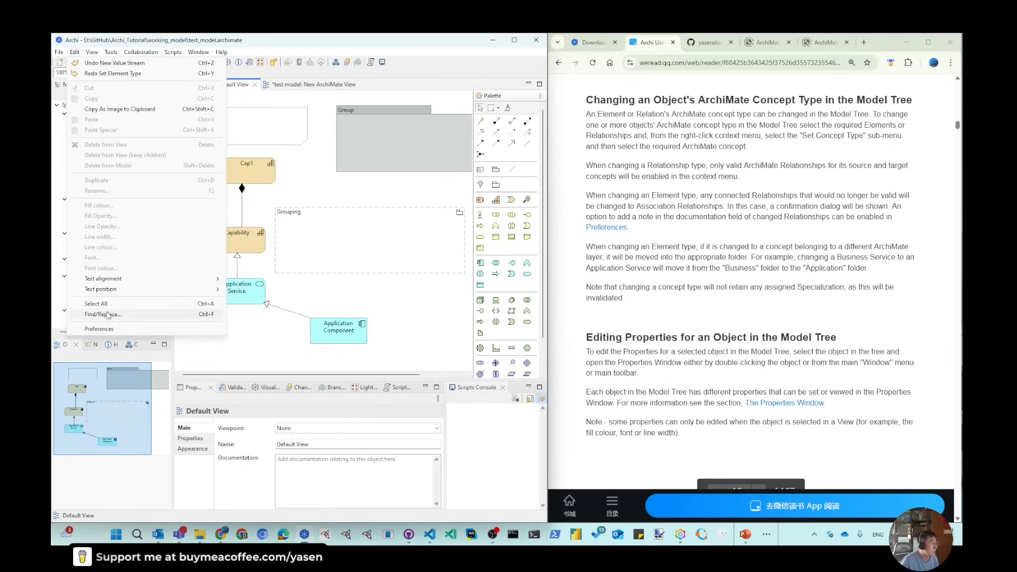
pyautogui.click(116, 327)
pyautogui.moveTo(225, 300)
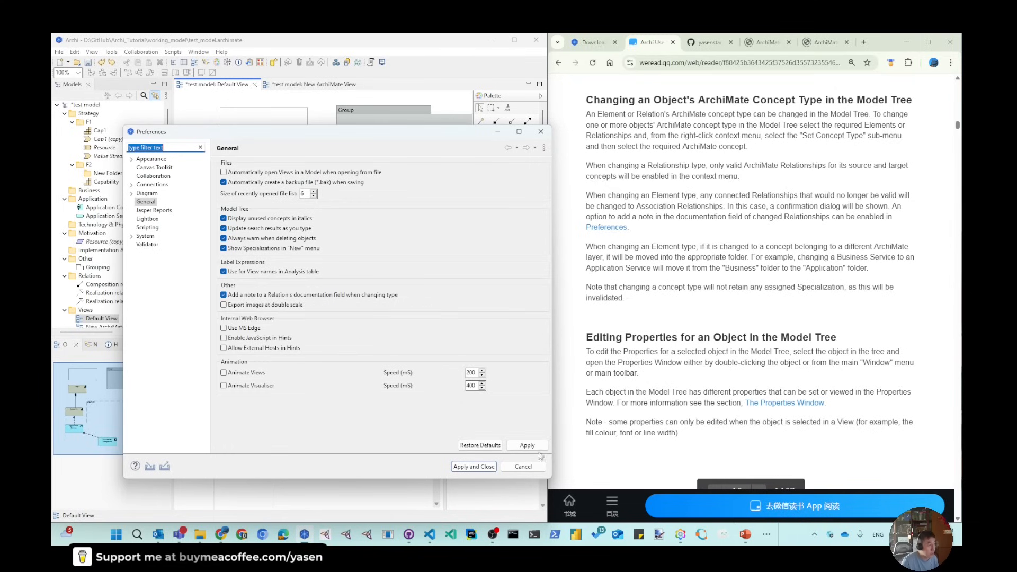
pyautogui.click(473, 467)
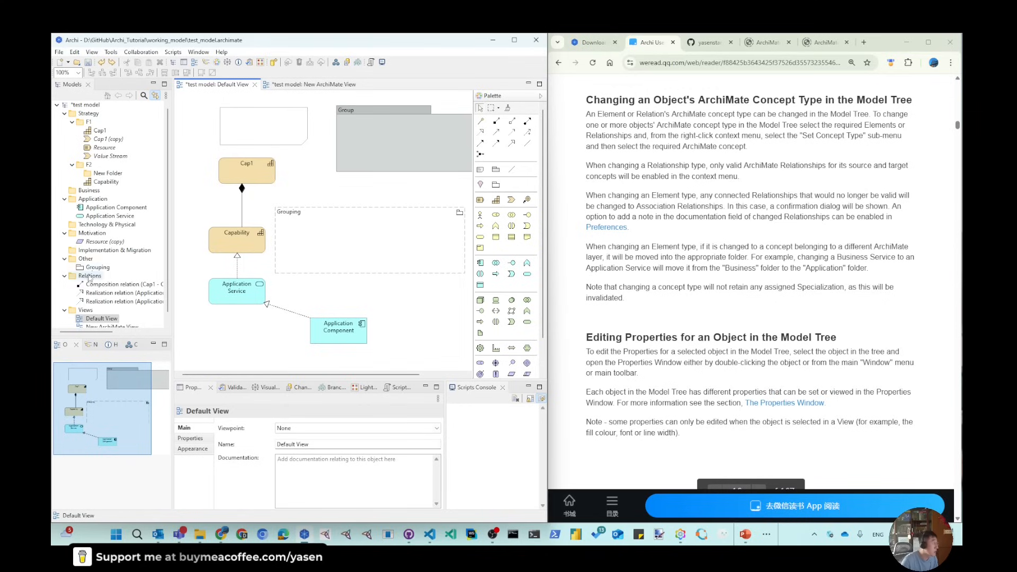
# Step: Create a specialization named myactor, restricted to Business Actor, in the Specializations Manager
pyautogui.click(91, 242)
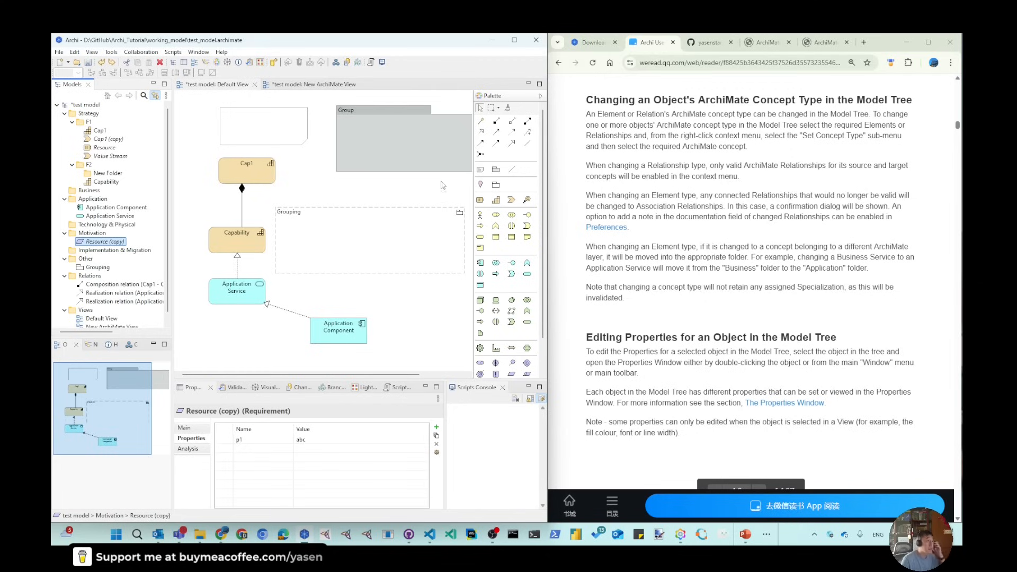
pyautogui.click(111, 52)
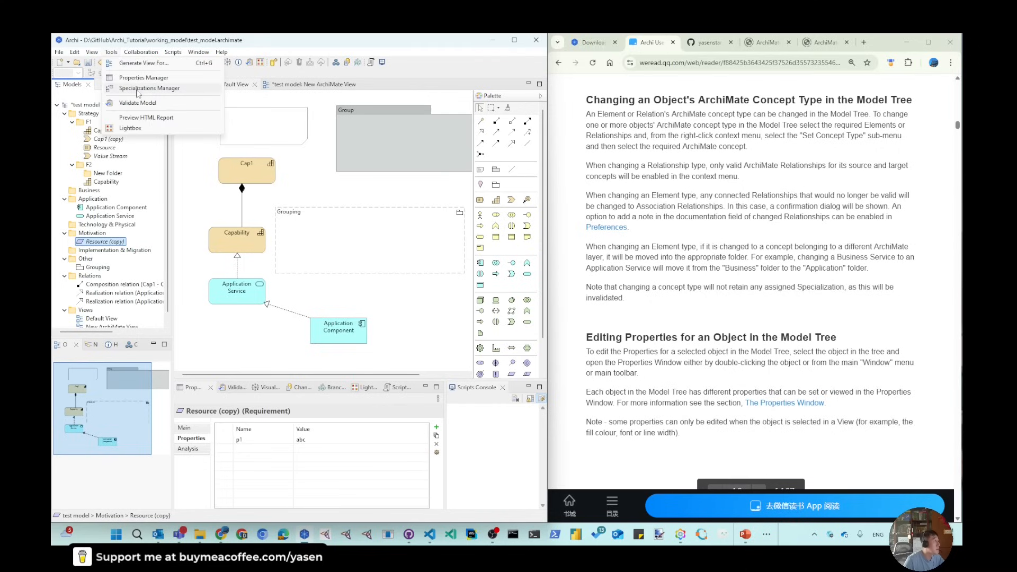
pyautogui.click(138, 92)
pyautogui.doubleClick(551, 154)
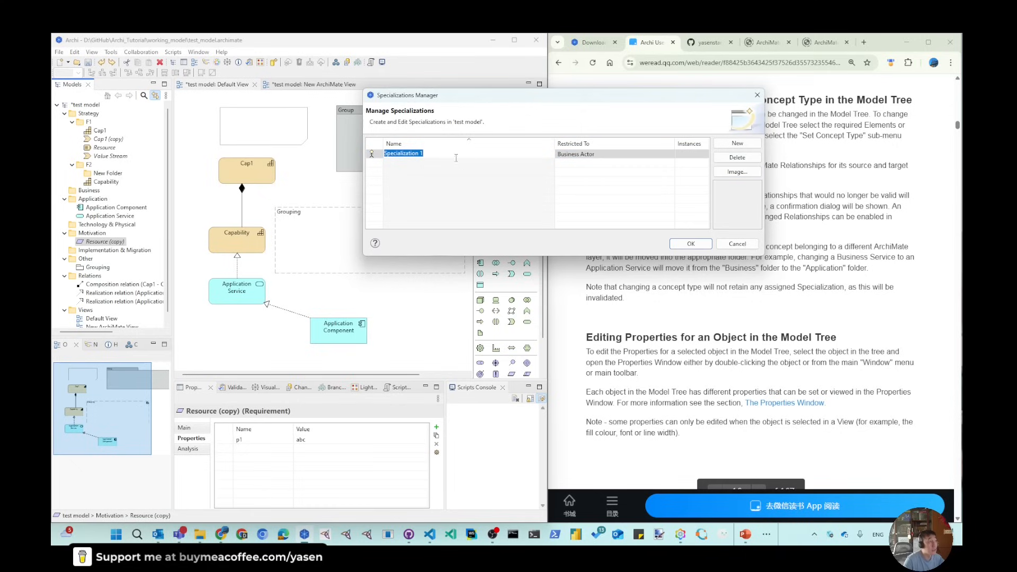
pyautogui.write('m')
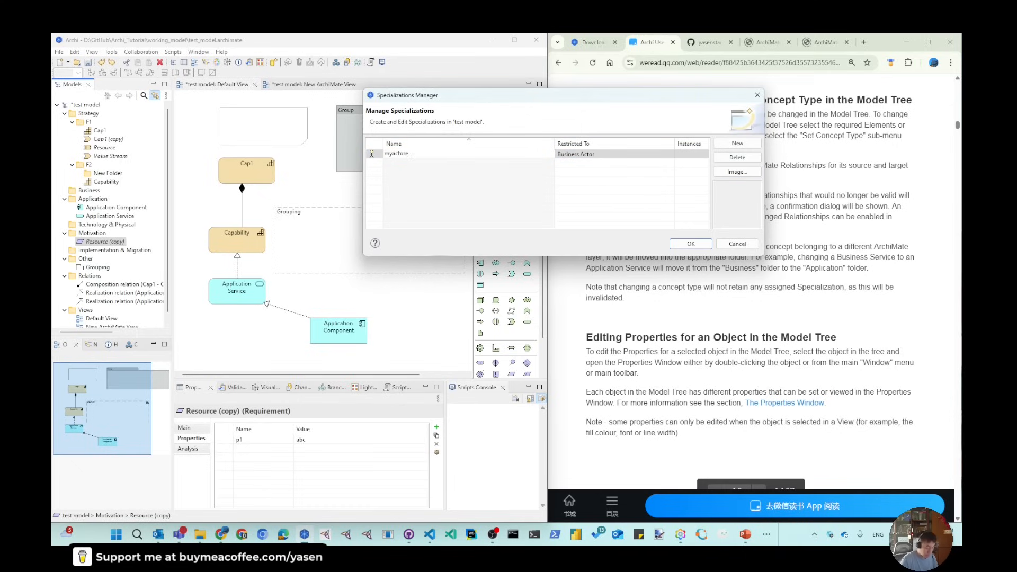
pyautogui.write('yactore')
pyautogui.press('BackSpace')
pyautogui.press('Return')
# Step: Assign the image file EA_32-32.jpg from a subfolder of My Pictures to the myactor specialization and save the specializations
pyautogui.click(744, 174)
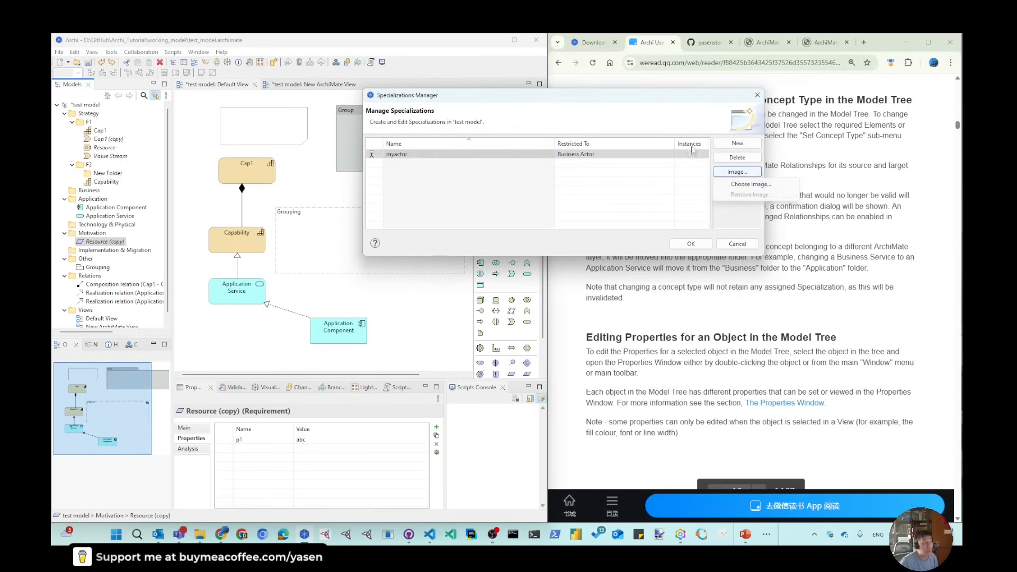
pyautogui.click(728, 184)
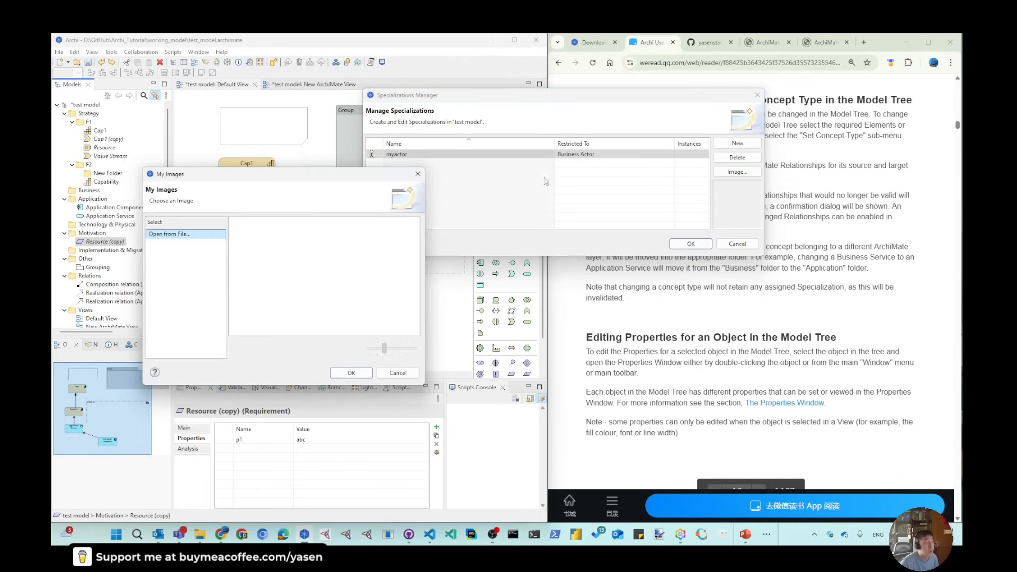
pyautogui.click(179, 235)
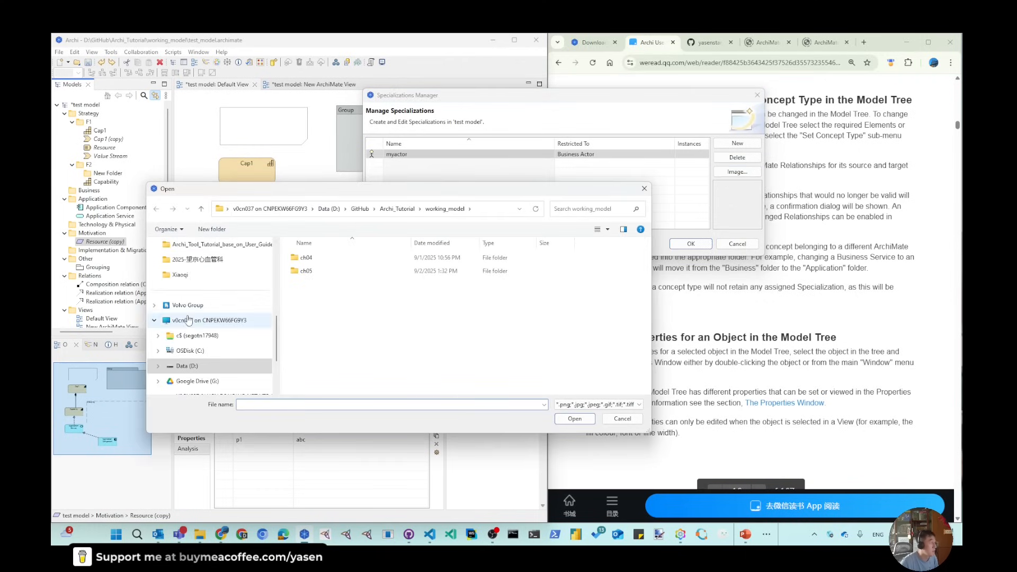
pyautogui.click(187, 339)
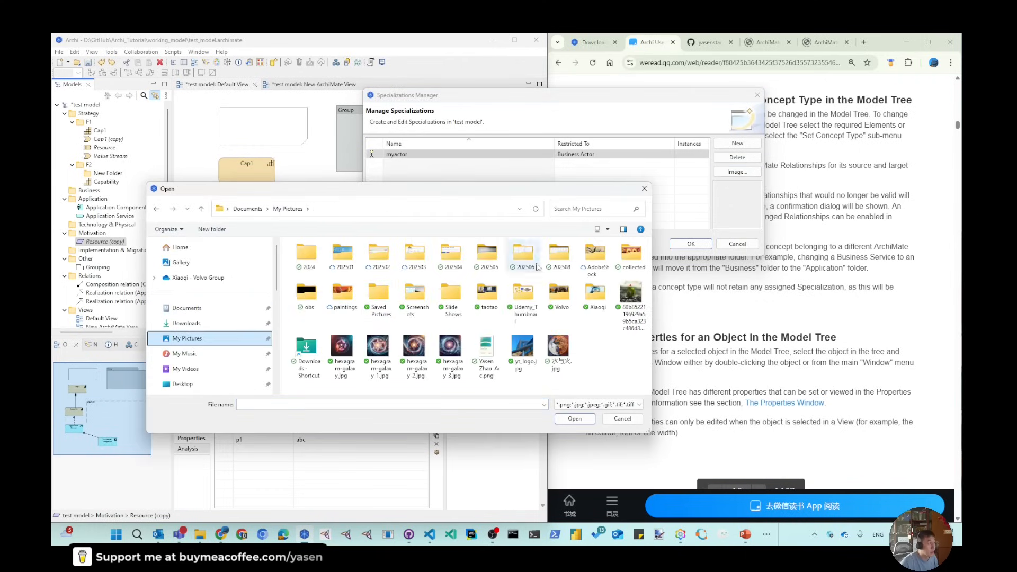
pyautogui.doubleClick(588, 306)
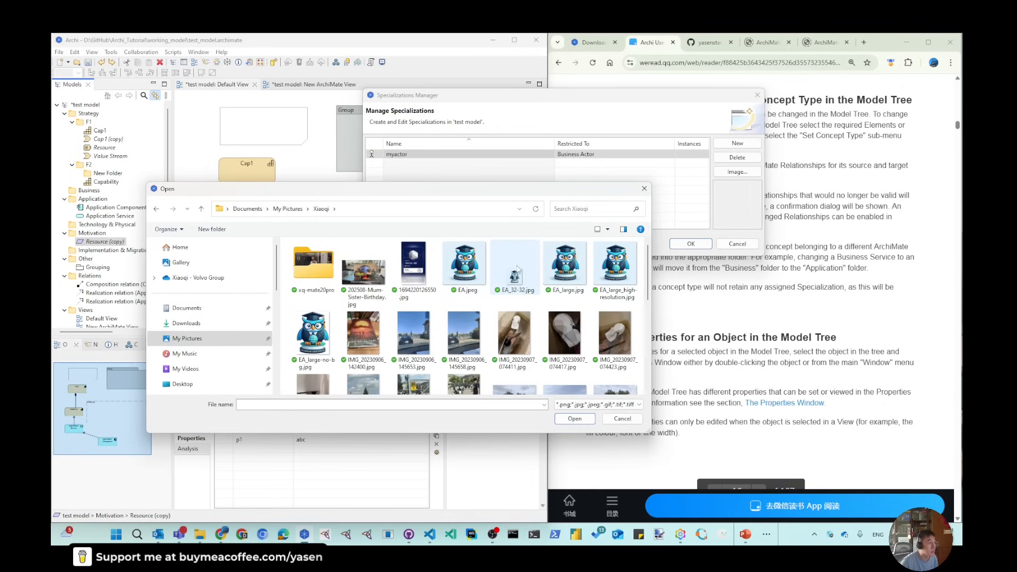
pyautogui.doubleClick(521, 276)
pyautogui.click(691, 244)
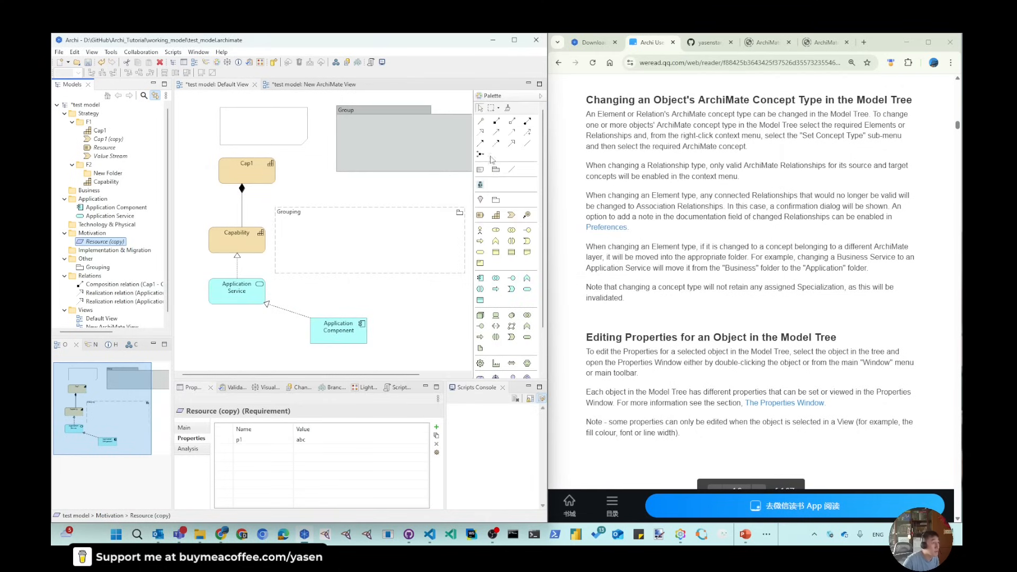
# Step: Add an element of the myactor specialization to the Default View, above and beside Application Component, keeping its default name
pyautogui.click(481, 185)
pyautogui.click(383, 301)
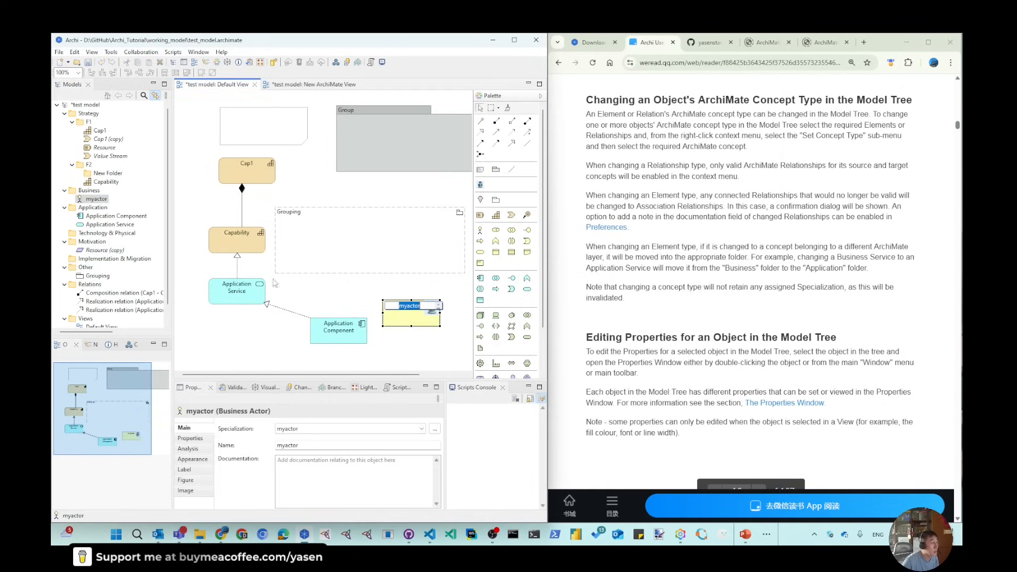
pyautogui.click(81, 199)
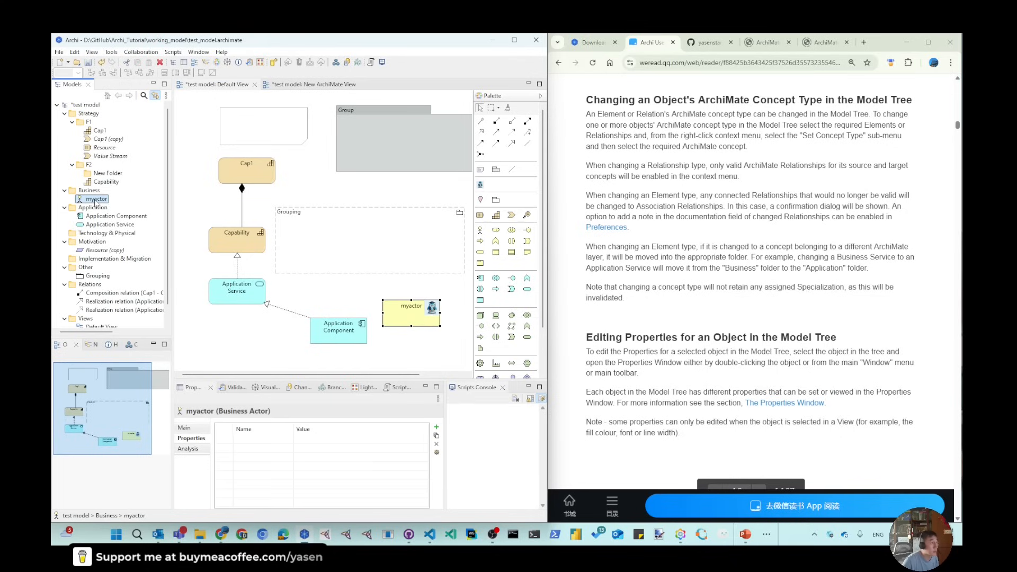
# Step: Change the myactor element's concept type to Device from the model tree, and select it in the Technology & Physical folder
pyautogui.rightClick(95, 203)
pyautogui.moveTo(138, 267)
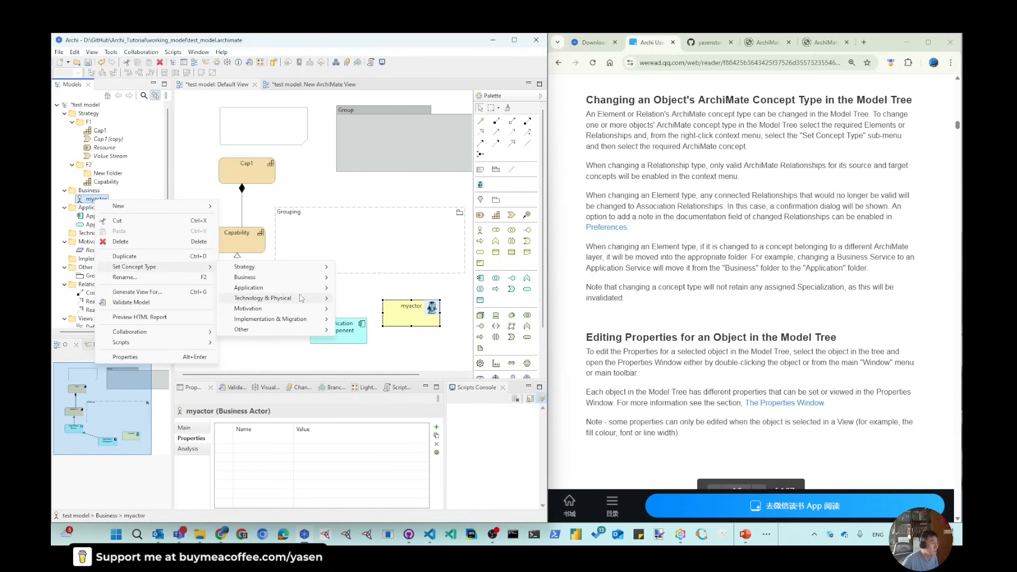
pyautogui.moveTo(301, 298)
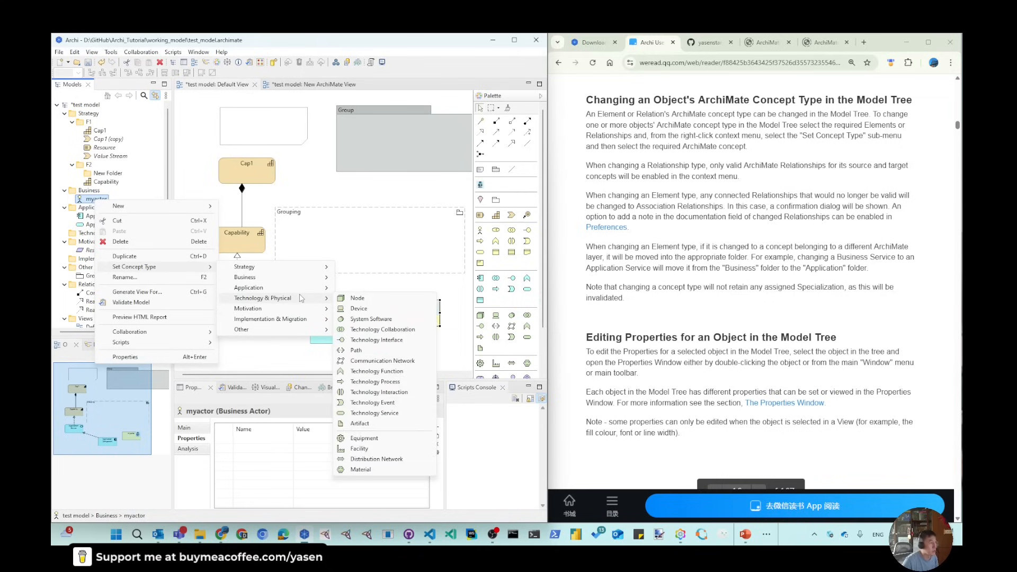
pyautogui.click(374, 311)
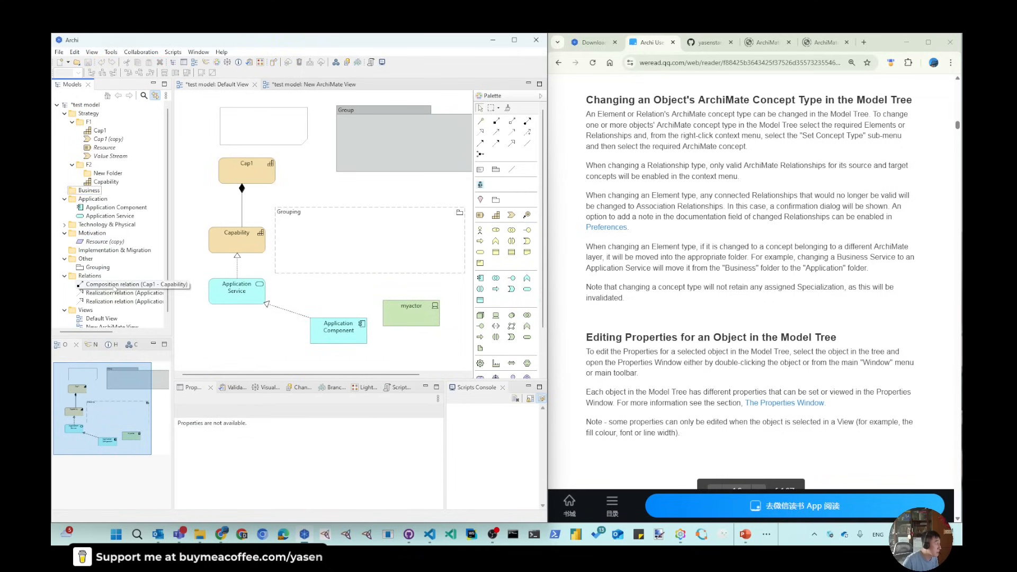
pyautogui.click(64, 225)
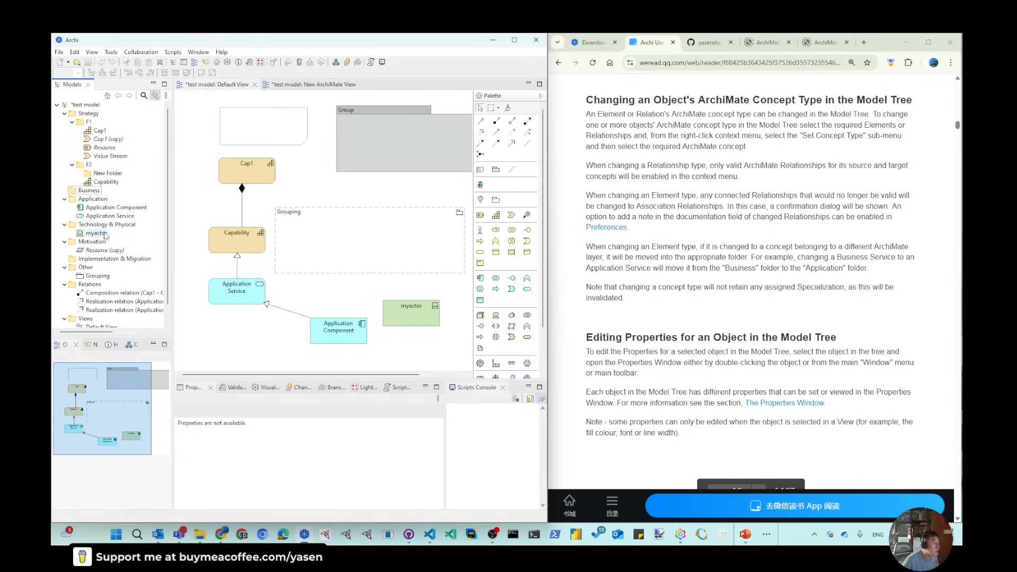
pyautogui.click(96, 234)
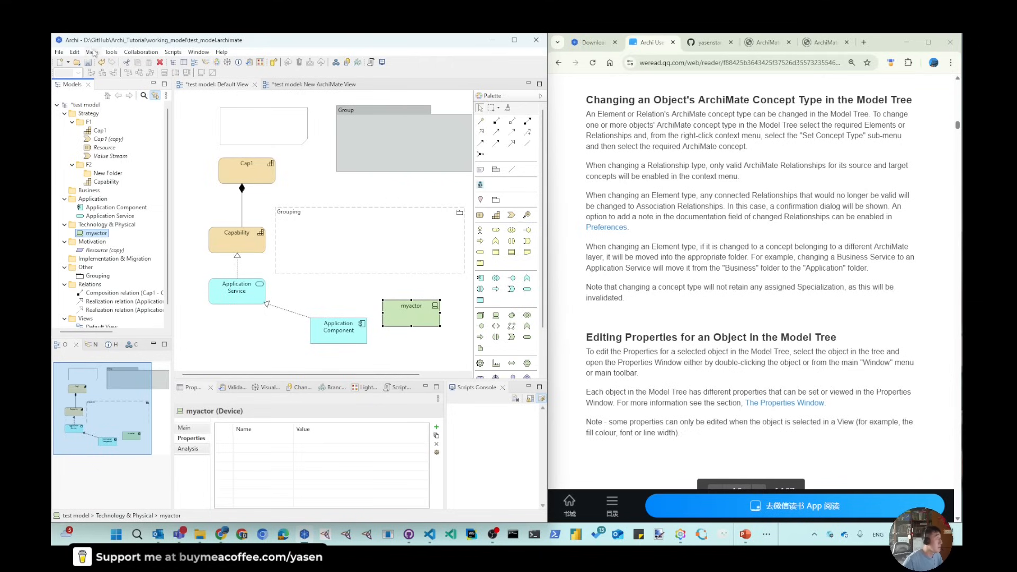
# Step: Check the myactor specialization and its instances in the Specializations Manager, leaving it unchanged
pyautogui.click(111, 52)
pyautogui.click(149, 88)
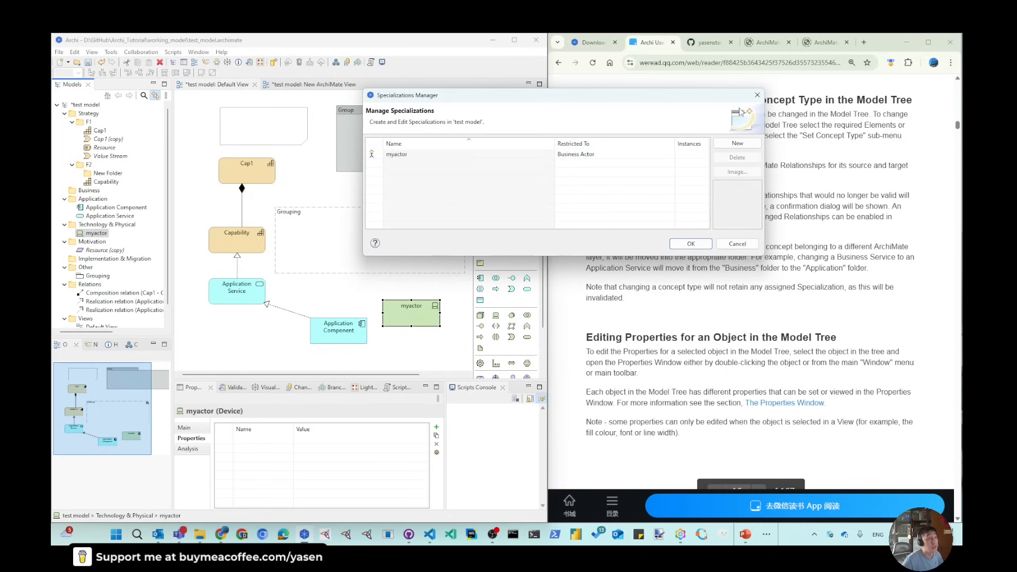
pyautogui.click(758, 96)
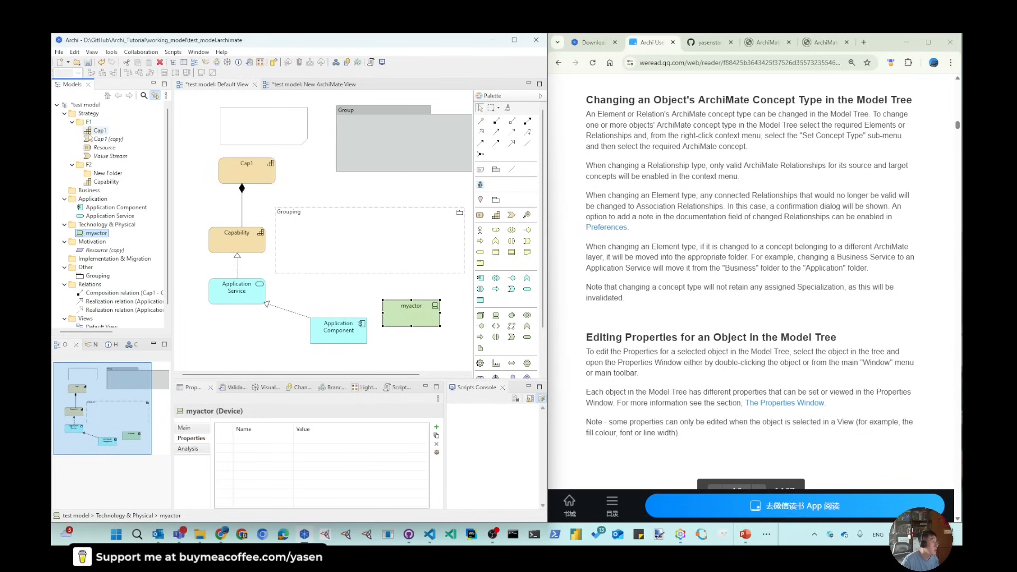
# Step: Change the relation between Application Component and Application Service to a Serving relation, and place Application Component directly to the right of Application Service
pyautogui.rightClick(266, 305)
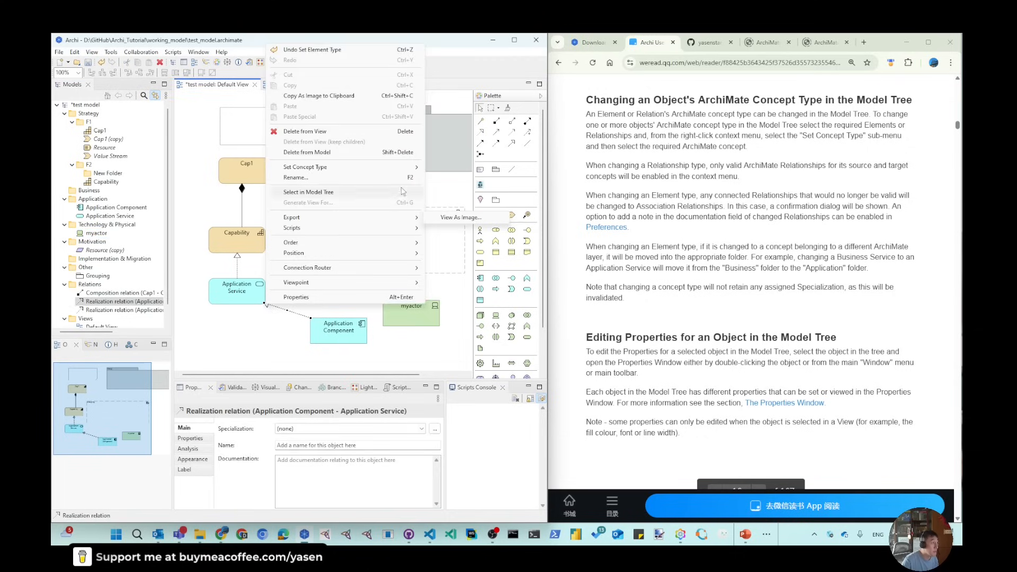
pyautogui.moveTo(392, 168)
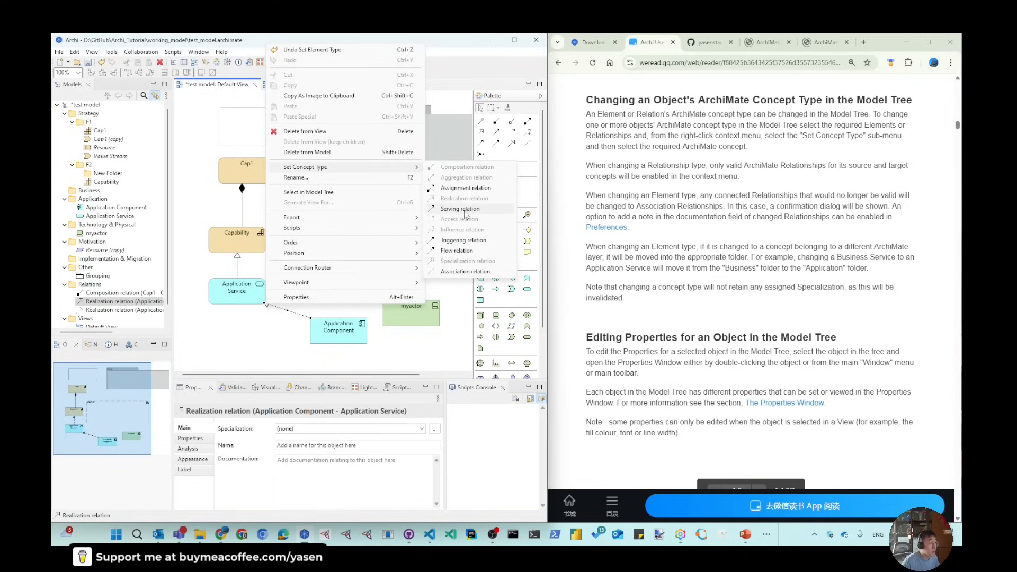
pyautogui.click(459, 209)
pyautogui.moveTo(348, 340); pyautogui.dragTo(246, 351)
pyautogui.click(252, 297)
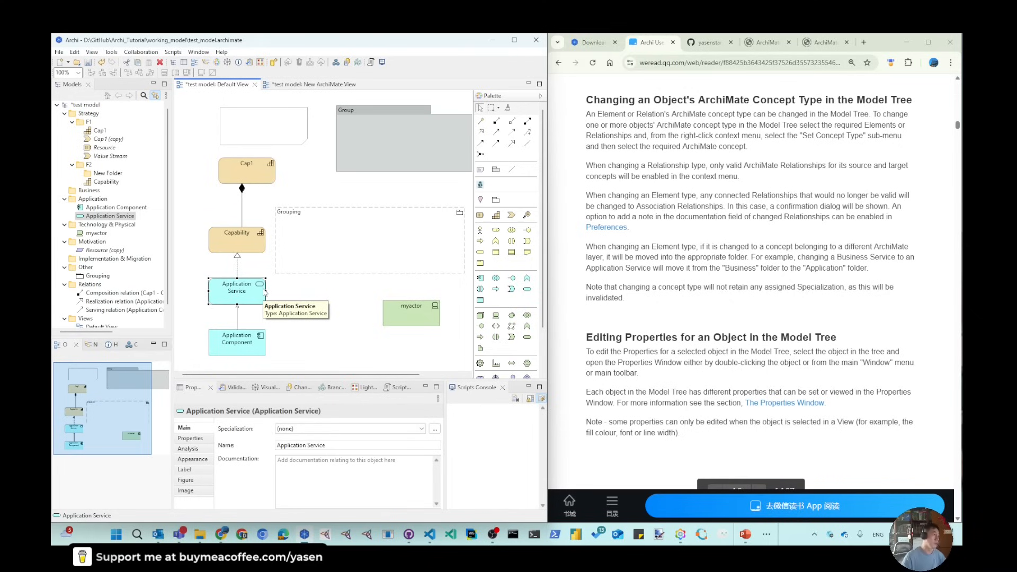
pyautogui.moveTo(249, 351); pyautogui.dragTo(347, 300)
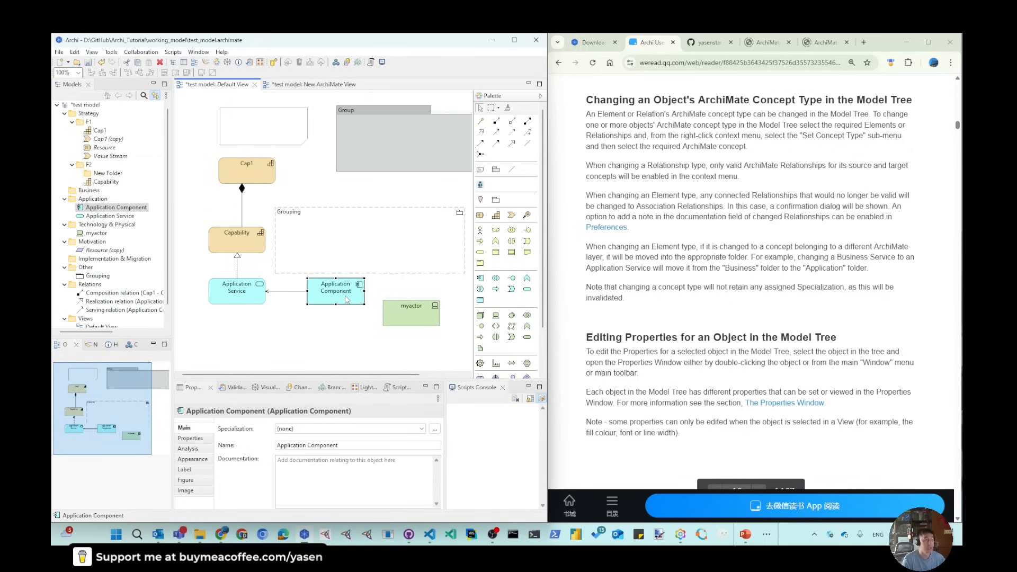
# Step: Check whether the Group and the empty note in the Default View offer a command for setting the concept type
pyautogui.click(386, 142)
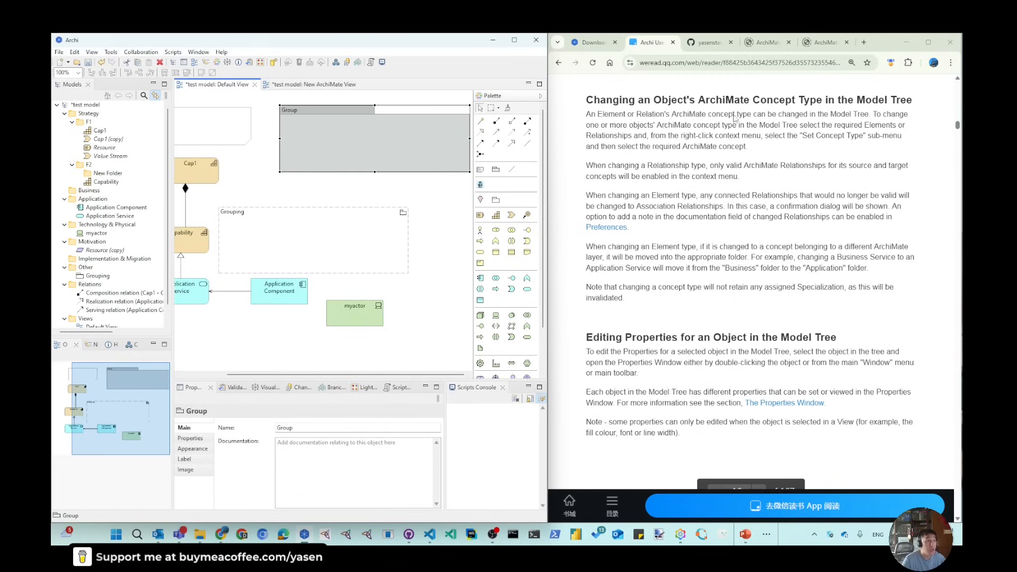
pyautogui.moveTo(549, 154)
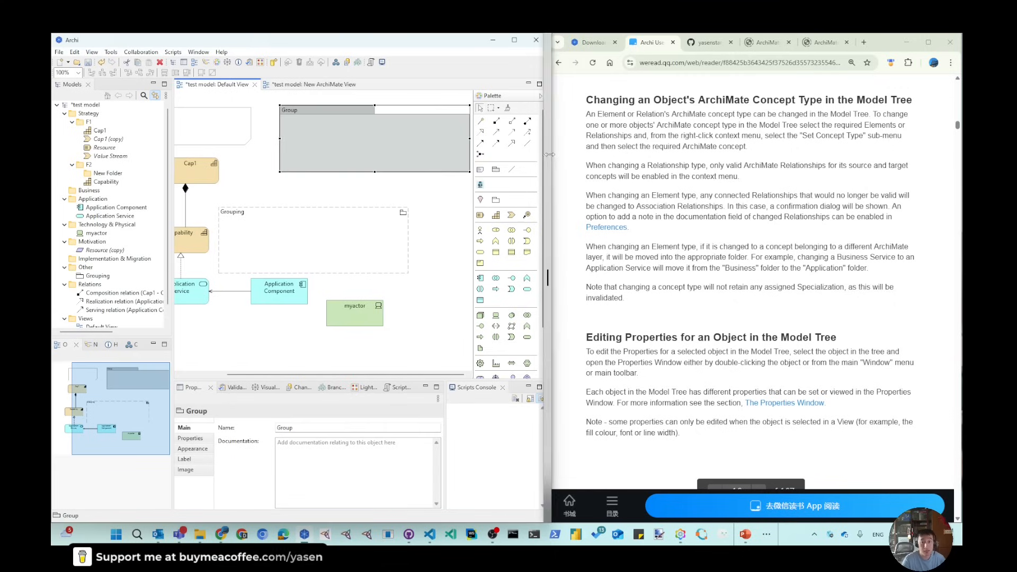
pyautogui.rightClick(384, 139)
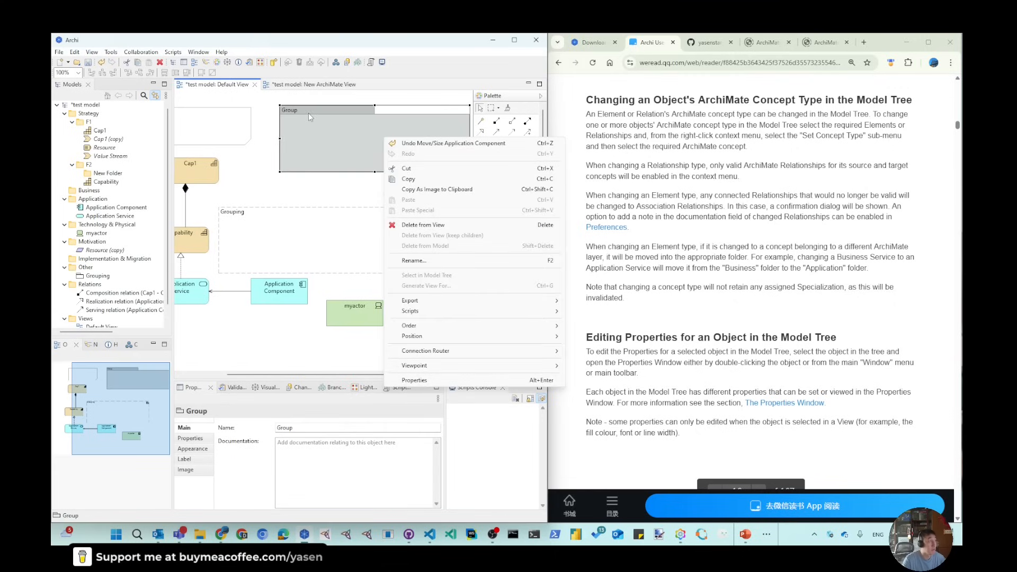
pyautogui.rightClick(220, 124)
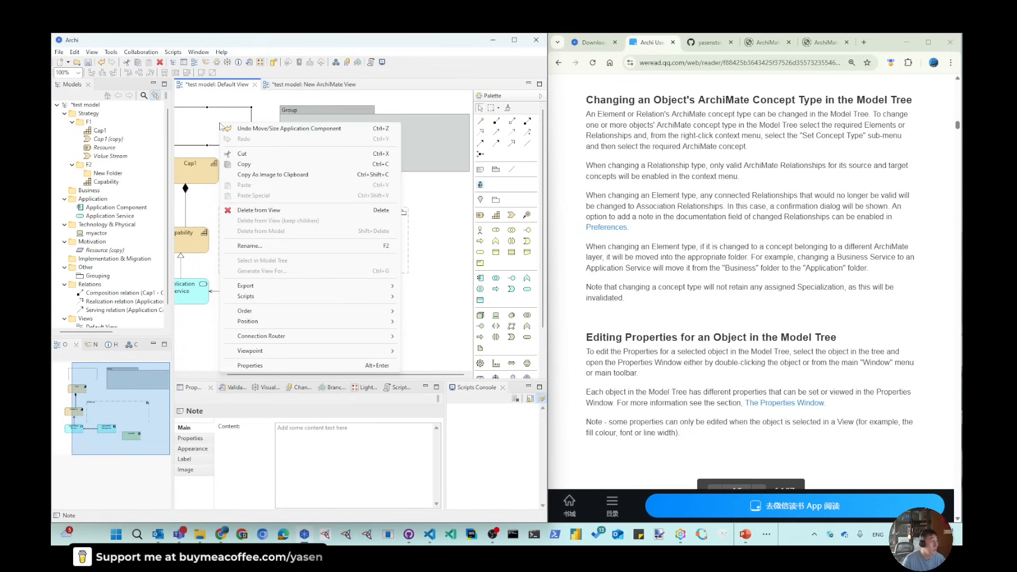
pyautogui.click(452, 209)
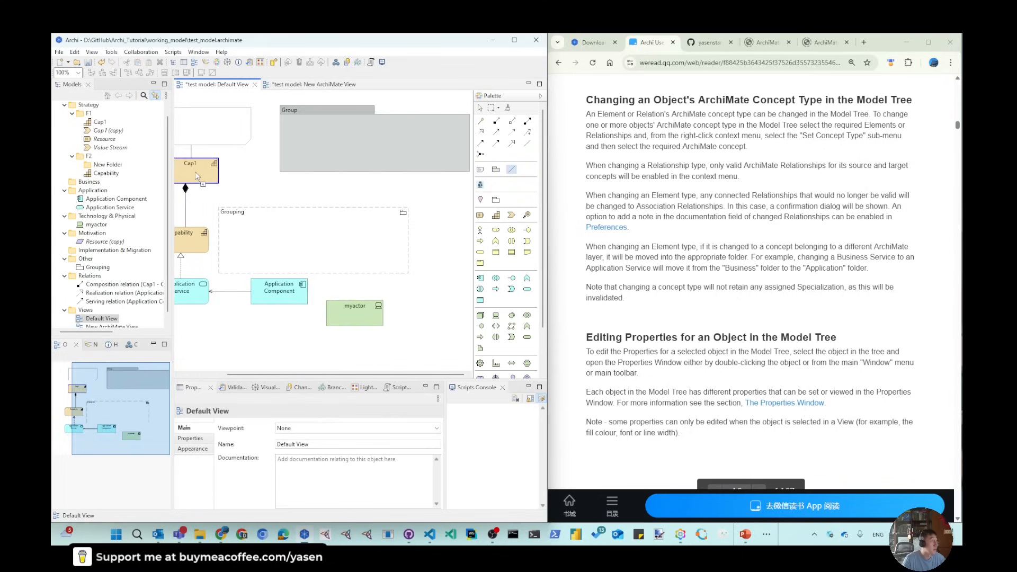
# Step: Link the empty note to Cap1 with a plain connection and move Cap1 down and left, just above Capability
pyautogui.click(193, 169)
pyautogui.click(219, 375)
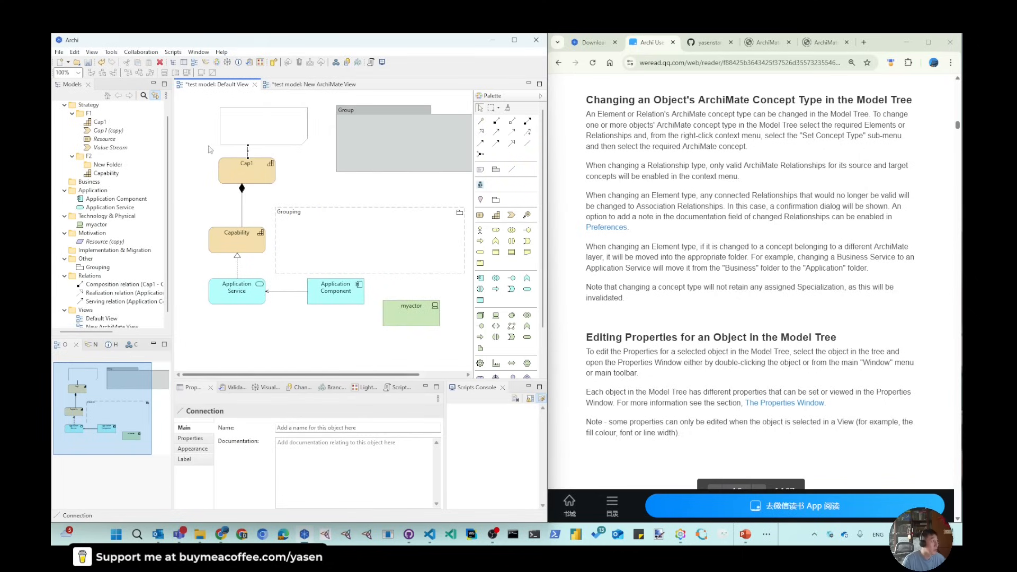
pyautogui.moveTo(244, 171); pyautogui.dragTo(200, 201)
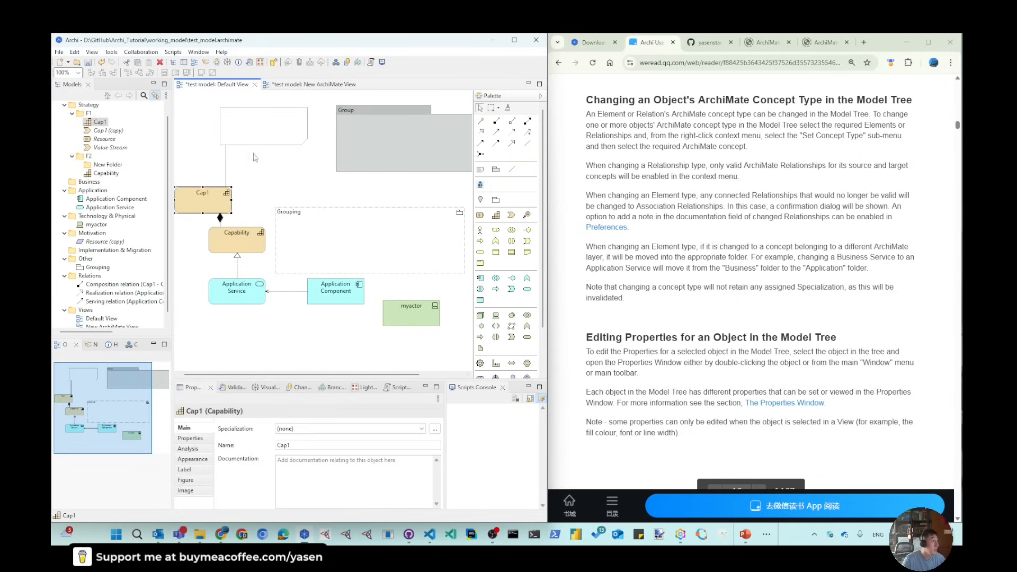
# Step: Check whether the connection between the note and Cap1 offers a command for setting the concept type
pyautogui.click(226, 165)
pyautogui.rightClick(227, 162)
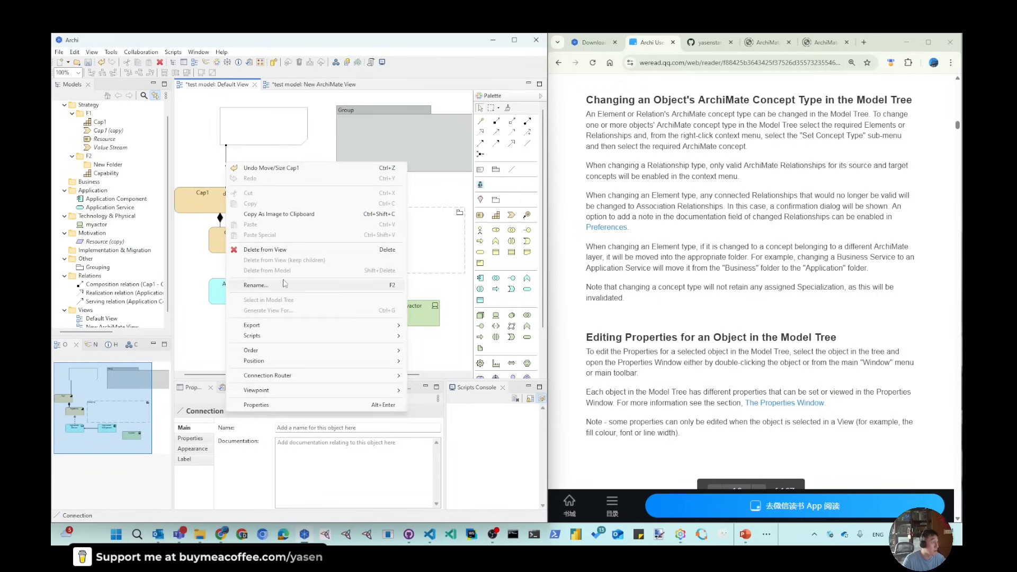
pyautogui.click(206, 150)
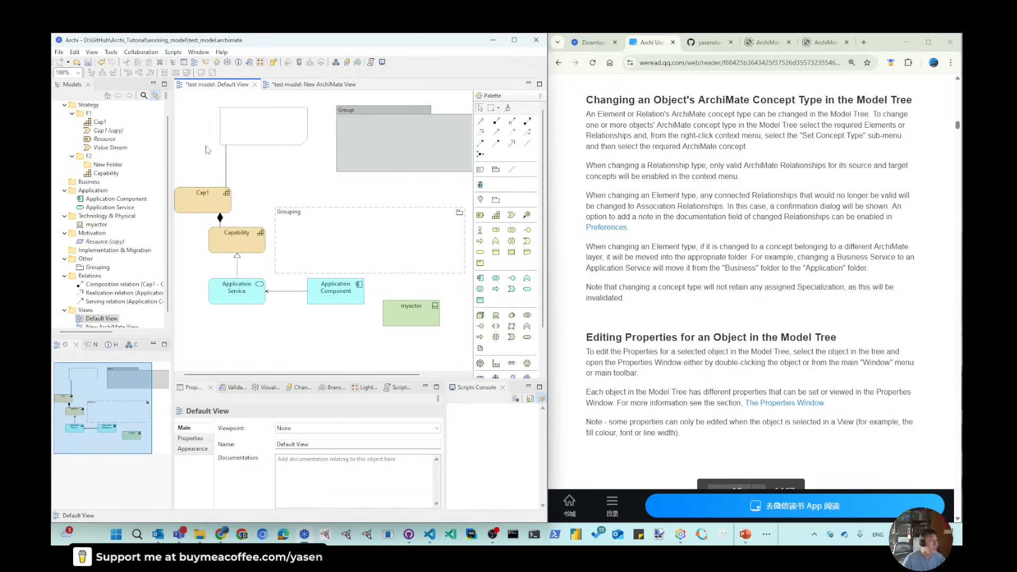
# Step: Review the note and the Group in the view, and read the guide's section on editing properties for an object in the model tree
pyautogui.click(268, 141)
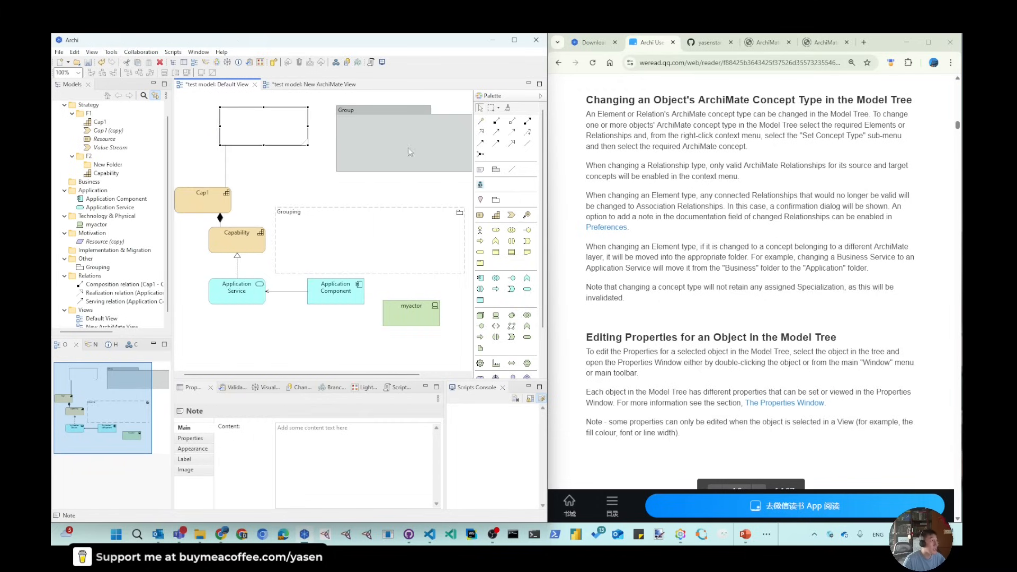
pyautogui.click(408, 148)
pyautogui.click(205, 123)
pyautogui.click(395, 164)
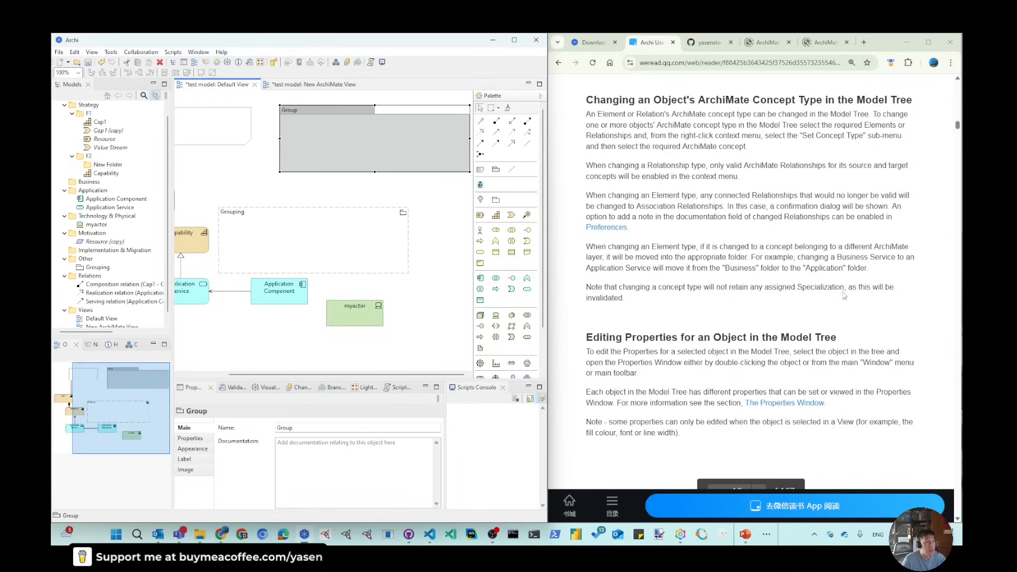
pyautogui.scroll(-2, 670, 264)
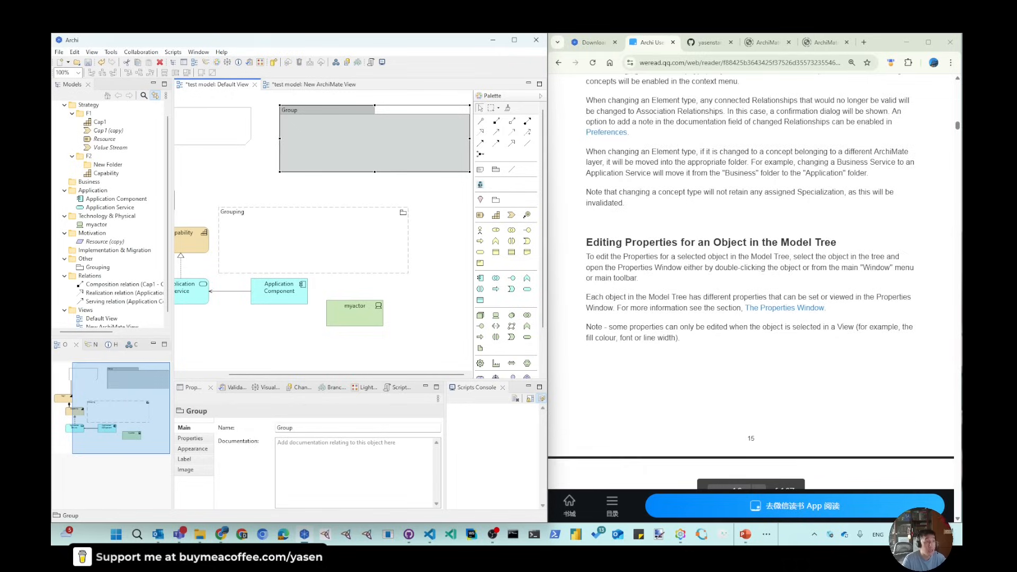